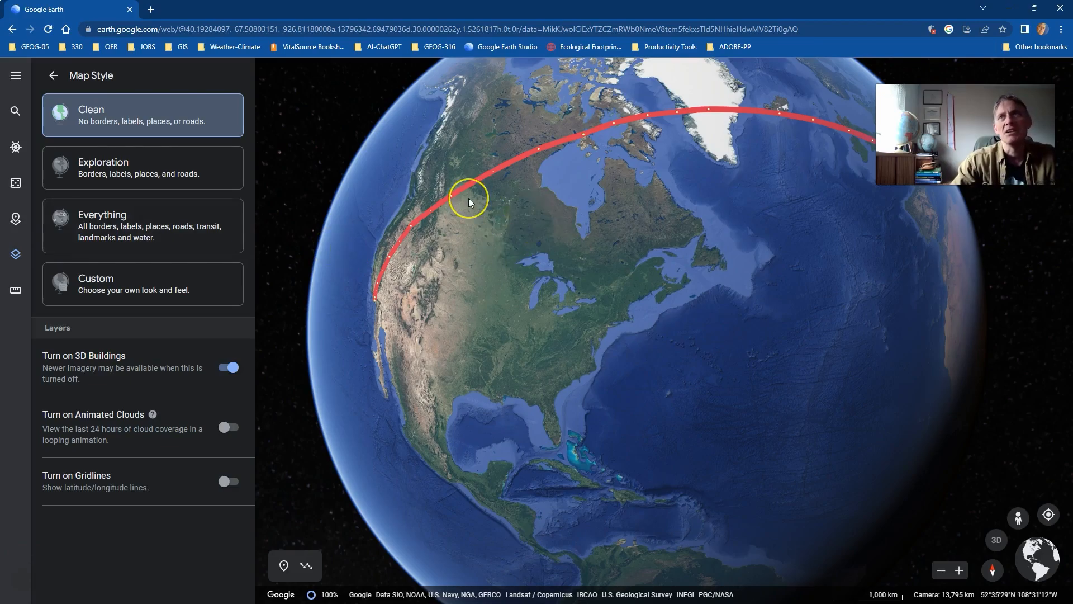
Change the map style to Everything so that borders, labels, places and roads are displayed.
{"action": "left_click", "coordinate": [74, 132]}
{"action": "left_click", "coordinate": [18, 112]}
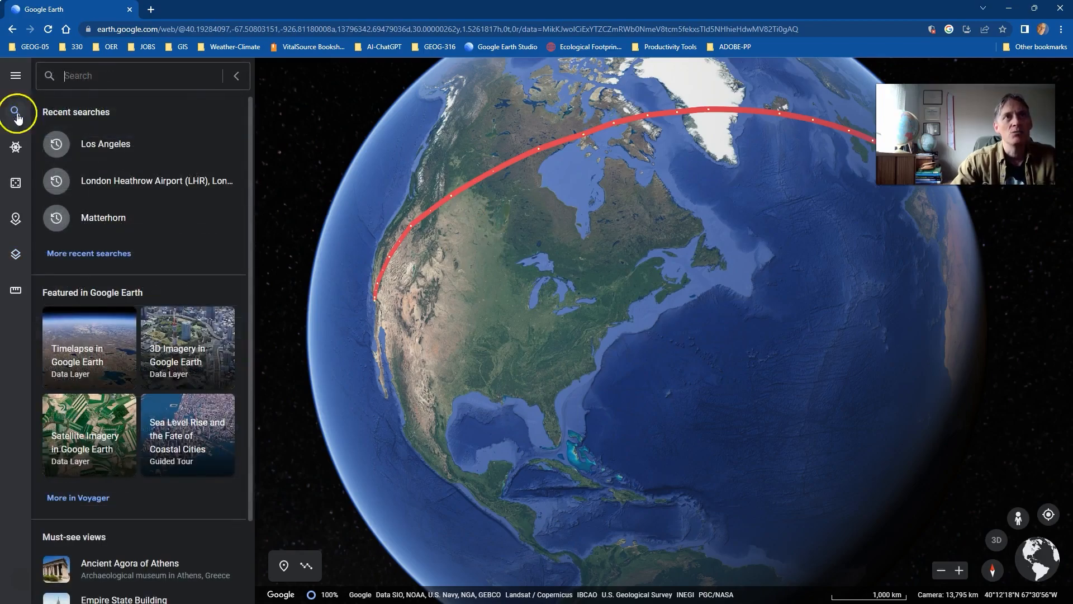
{"action": "left_click", "coordinate": [16, 254]}
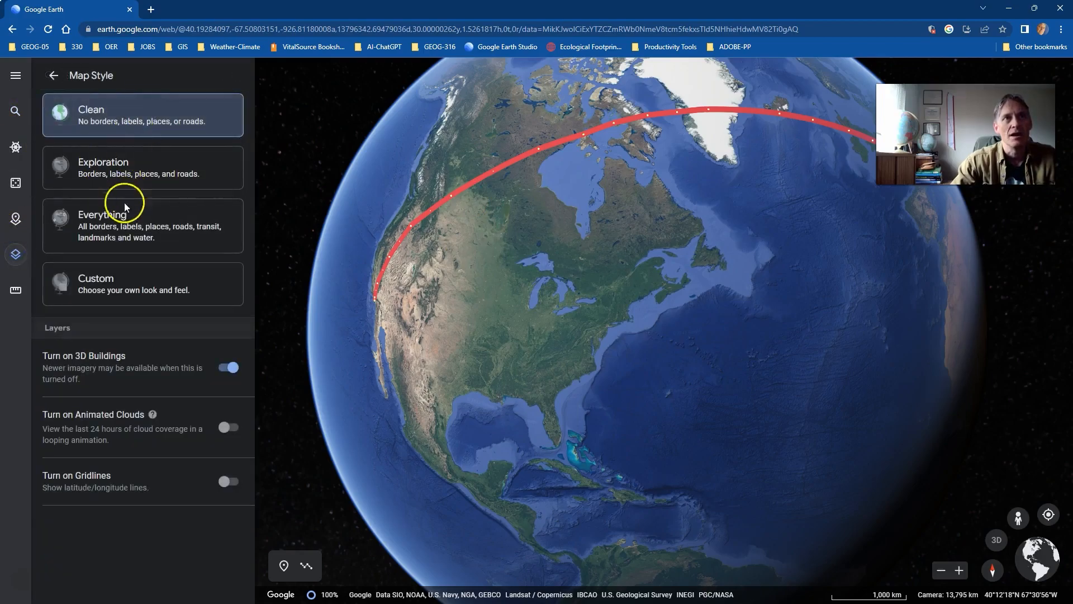
{"action": "left_click", "coordinate": [124, 225]}
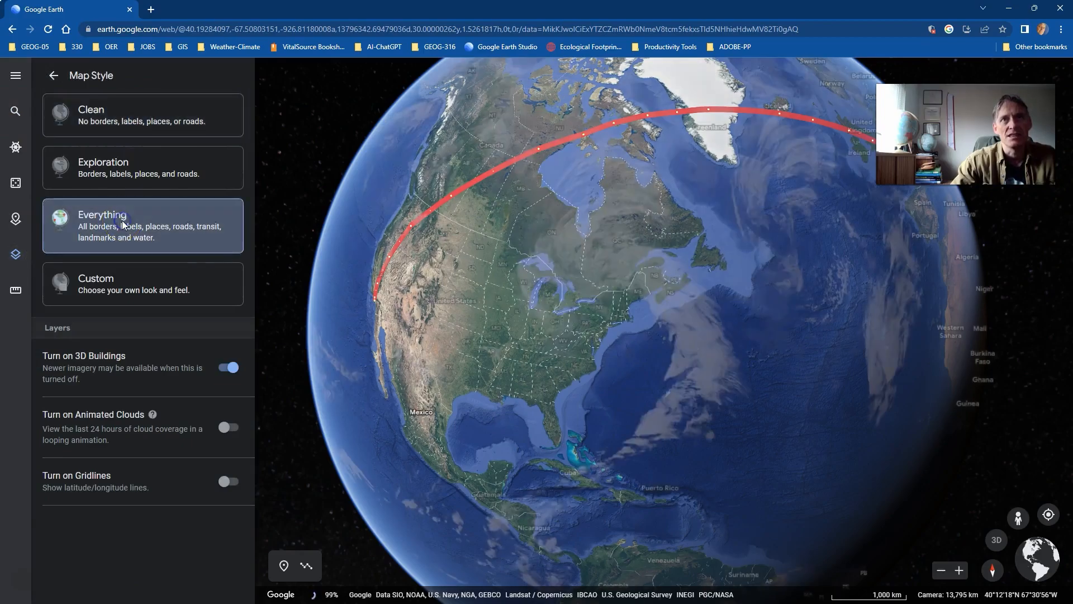
Start a line at the shelf edge in the Gulf of Mexico east of Matamoros and bring it west to the coast.
{"action": "left_click", "coordinate": [506, 376]}
{"action": "left_click_drag", "start_coordinate": [571, 450], "coordinate": [692, 376]}
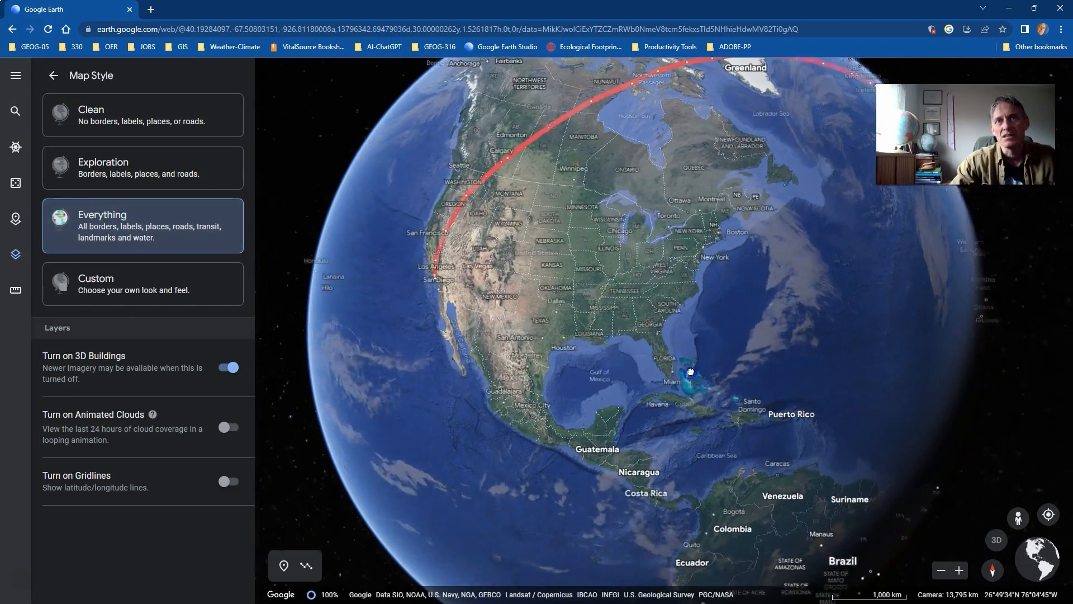
{"action": "scroll", "coordinate": [592, 361], "scroll_direction": "up", "scroll_amount": 3}
{"action": "scroll", "coordinate": [576, 321], "scroll_direction": "up", "scroll_amount": 3}
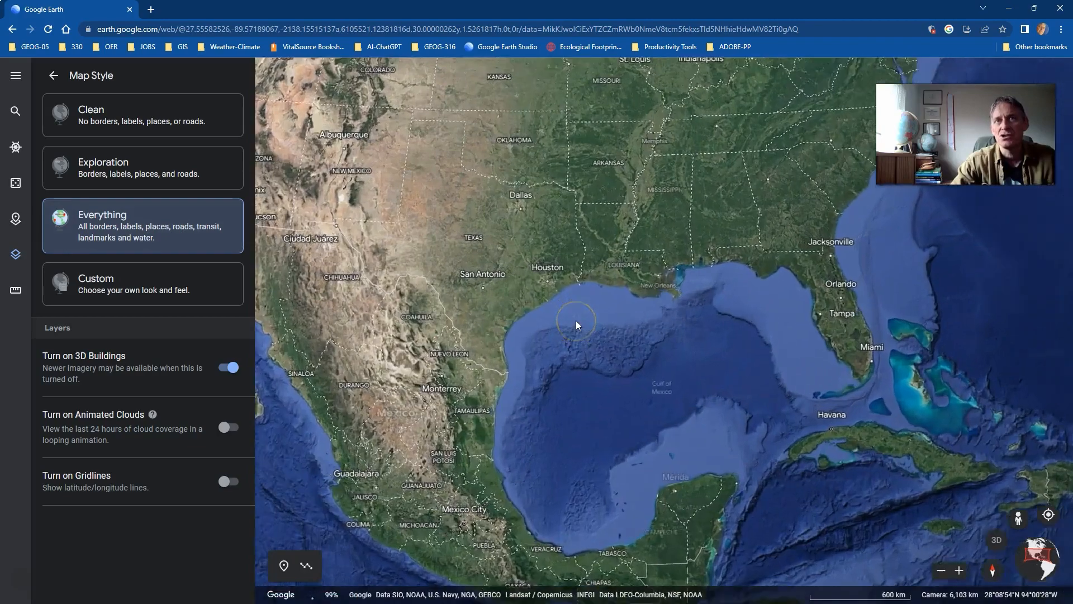
{"action": "scroll", "coordinate": [559, 335], "scroll_direction": "up", "scroll_amount": 2}
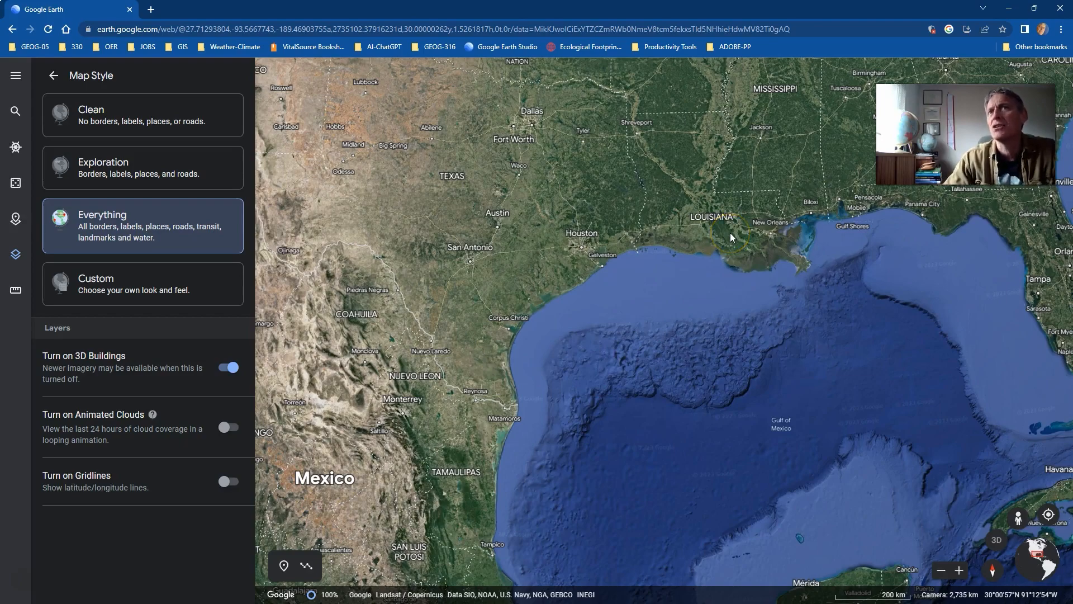
{"action": "double_click", "coordinate": [612, 287]}
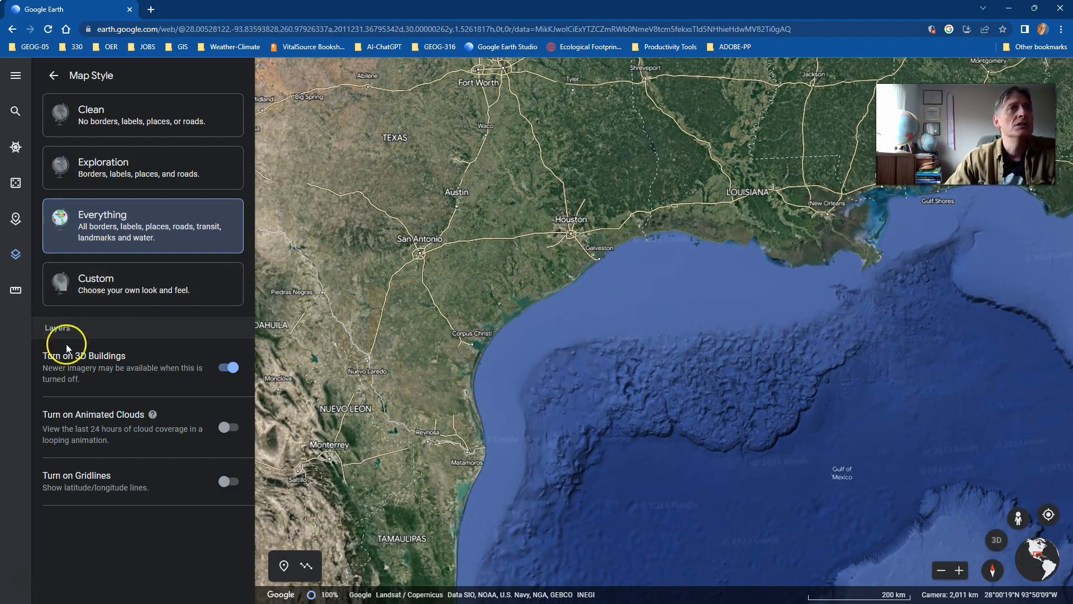
{"action": "double_click", "coordinate": [562, 344]}
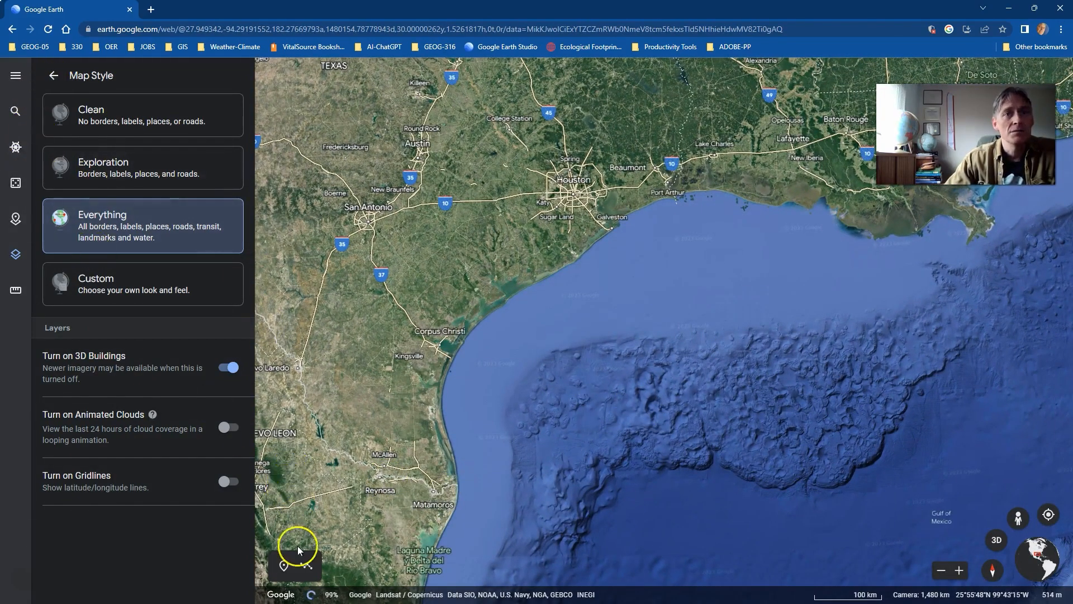
{"action": "left_click", "coordinate": [308, 568]}
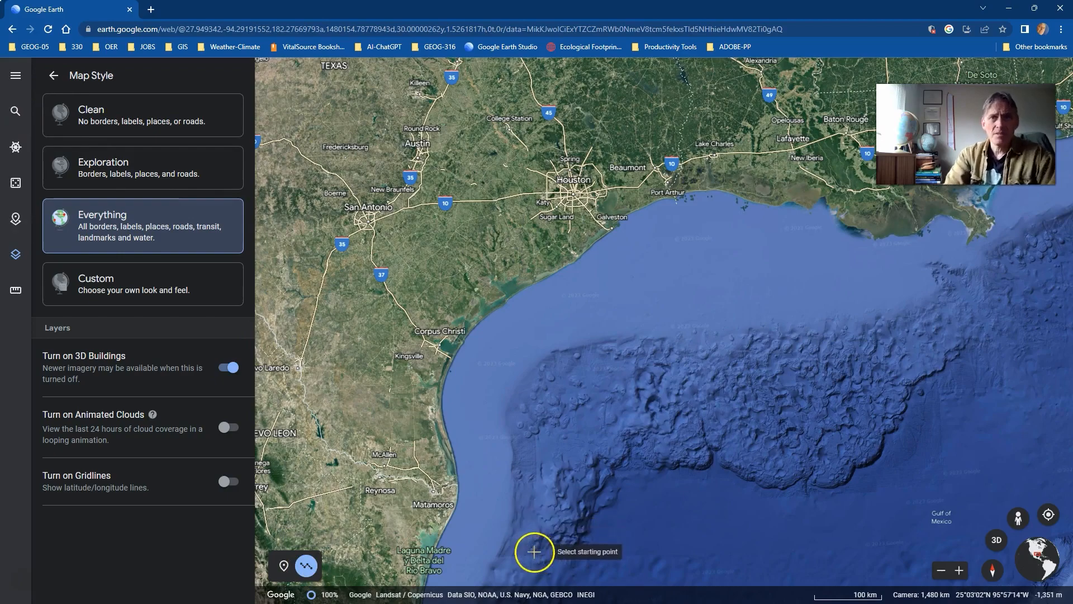
{"action": "left_click", "coordinate": [512, 486]}
{"action": "left_click", "coordinate": [458, 486]}
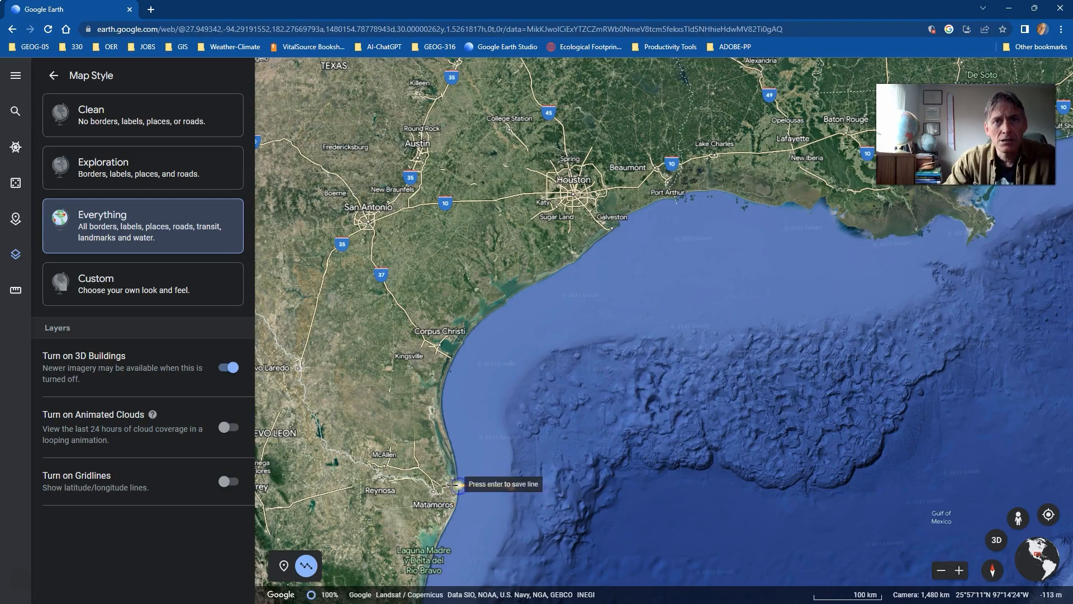
Extend the line inland past Matamoros and north past Kingsville to a point northwest of Corpus Christi.
{"action": "left_click", "coordinate": [440, 493]}
{"action": "left_click", "coordinate": [434, 493]}
{"action": "left_click", "coordinate": [422, 483]}
{"action": "left_click_drag", "start_coordinate": [419, 467], "coordinate": [418, 436]}
{"action": "left_click", "coordinate": [418, 407]}
{"action": "left_click_drag", "start_coordinate": [418, 369], "coordinate": [408, 281]}
{"action": "left_click", "coordinate": [417, 250]}
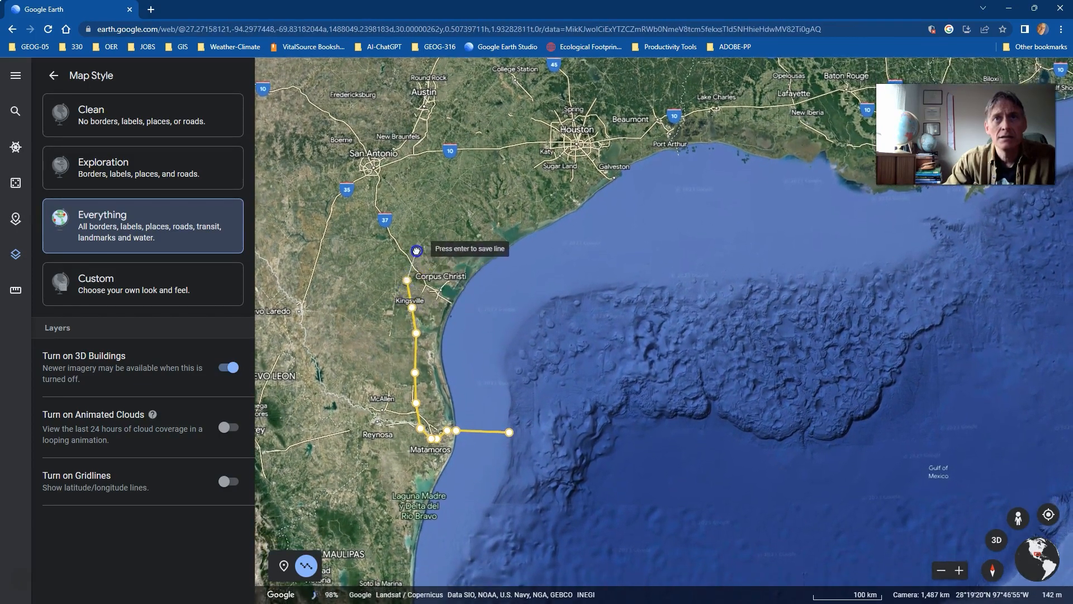
Continue the line northeast, inland of the Texas coast, from near Corpus Christi to north of Bay City.
{"action": "left_click", "coordinate": [438, 236]}
{"action": "left_click", "coordinate": [451, 232]}
{"action": "left_click", "coordinate": [476, 220]}
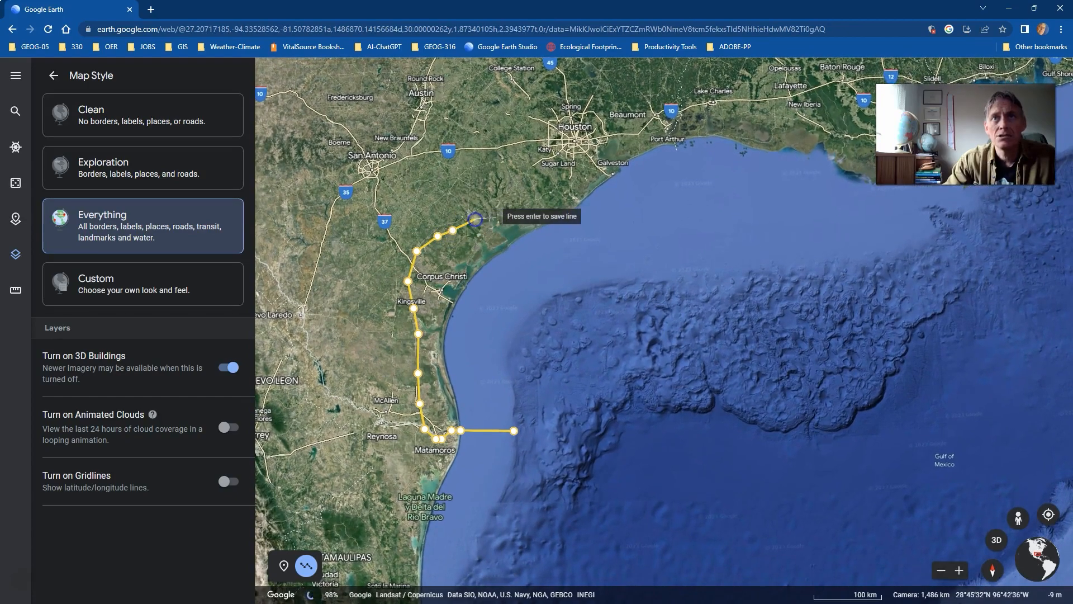
{"action": "left_click", "coordinate": [493, 215]}
{"action": "left_click", "coordinate": [518, 201]}
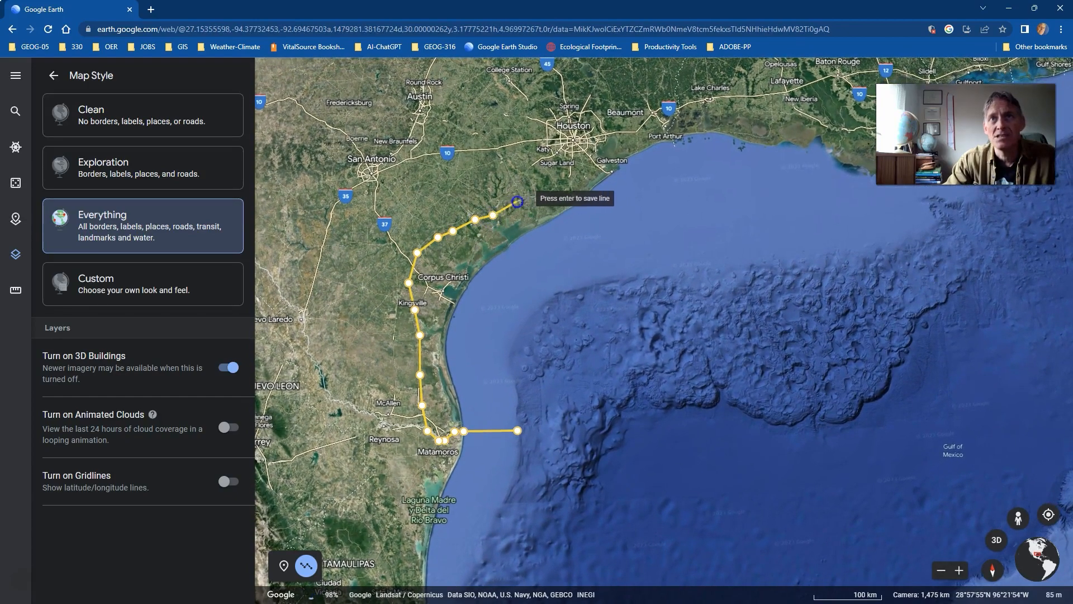
{"action": "left_click", "coordinate": [541, 192]}
{"action": "left_click", "coordinate": [550, 183]}
Trace the line north from the West Columbia area around the west side of Houston, past Sugar Land and Katy.
{"action": "scroll", "coordinate": [550, 183], "scroll_direction": "up", "scroll_amount": 5}
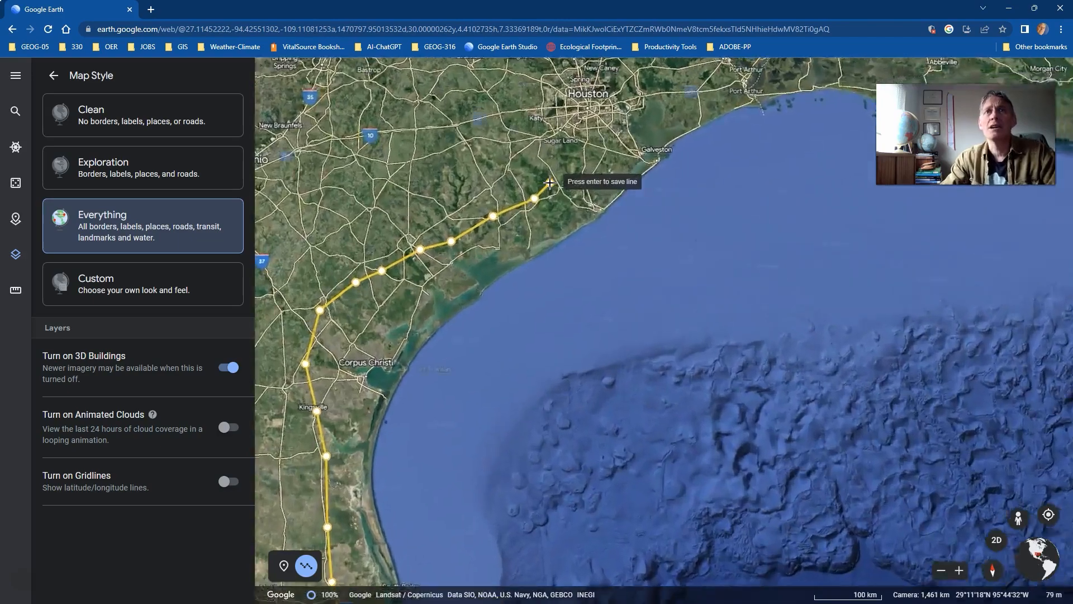
{"action": "left_click_drag", "start_coordinate": [553, 186], "coordinate": [520, 366]}
{"action": "left_click", "coordinate": [512, 337]}
{"action": "left_click", "coordinate": [529, 323]}
{"action": "left_click", "coordinate": [535, 290]}
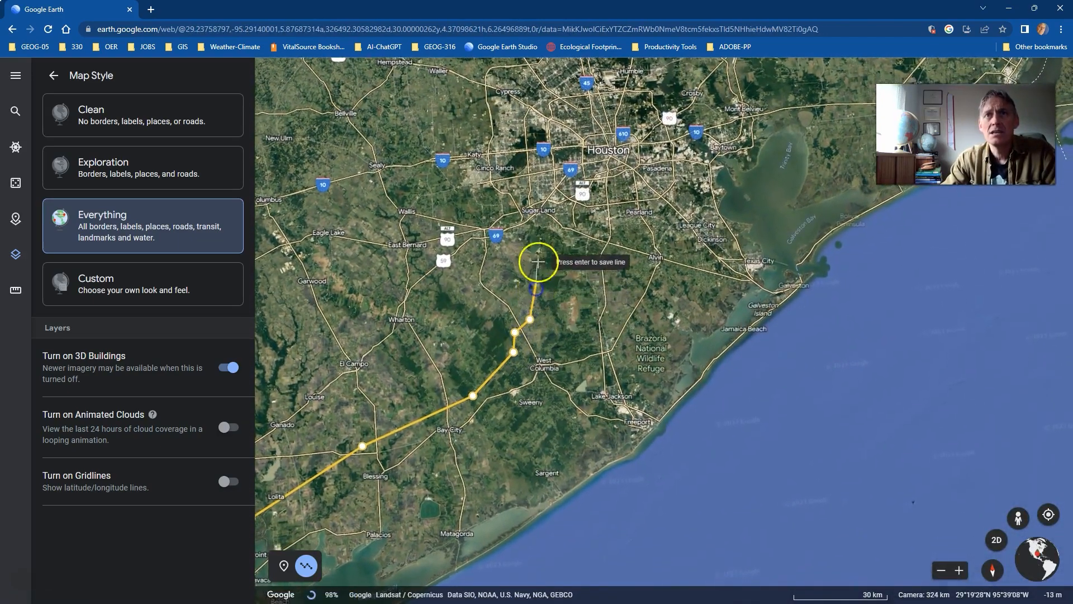
{"action": "left_click", "coordinate": [528, 241]}
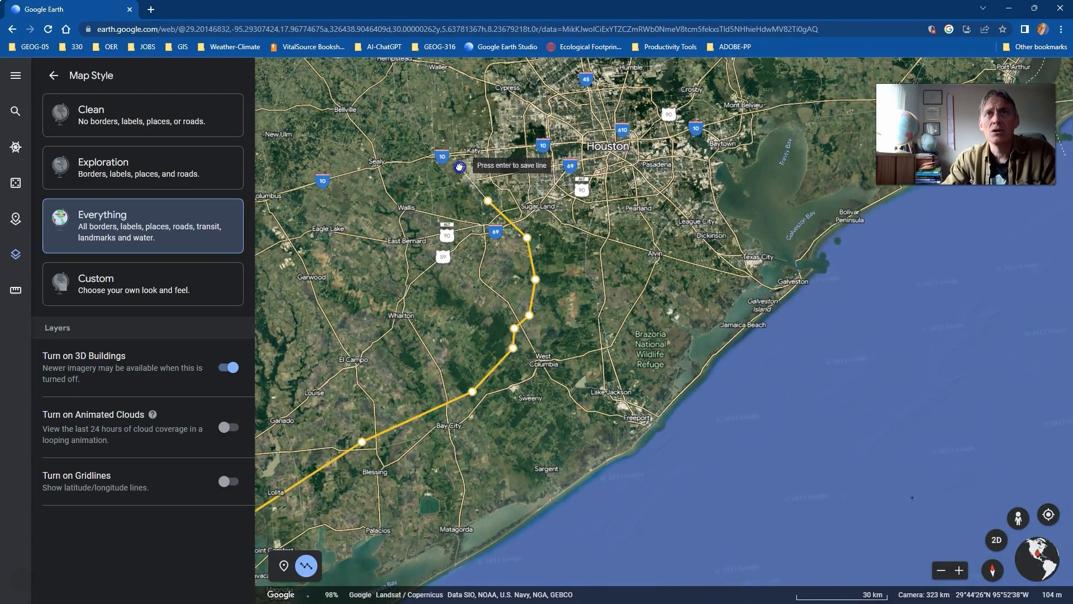
{"action": "left_click", "coordinate": [459, 164]}
{"action": "left_click", "coordinate": [458, 119]}
{"action": "left_click", "coordinate": [465, 98]}
Curve the line around the north side of Houston to New Caney.
{"action": "left_click_drag", "start_coordinate": [479, 127], "coordinate": [492, 371]}
{"action": "left_click", "coordinate": [490, 308]}
{"action": "left_click", "coordinate": [514, 290]}
{"action": "left_click", "coordinate": [539, 276]}
{"action": "left_click", "coordinate": [574, 261]}
{"action": "left_click", "coordinate": [604, 256]}
{"action": "left_click", "coordinate": [631, 254]}
Extend the line east from New Caney past Dayton and Sour Lake to Beaumont.
{"action": "left_click", "coordinate": [665, 257]}
{"action": "left_click", "coordinate": [705, 263]}
{"action": "left_click", "coordinate": [733, 266]}
{"action": "left_click", "coordinate": [776, 269]}
{"action": "left_click", "coordinate": [840, 270]}
{"action": "left_click", "coordinate": [872, 263]}
{"action": "left_click", "coordinate": [913, 239]}
{"action": "left_click", "coordinate": [941, 227]}
{"action": "left_click", "coordinate": [956, 221]}
Carry the line from Beaumont into Louisiana, past Sulphur and Moss Bluff, to just south of Kinder.
{"action": "left_click_drag", "start_coordinate": [1023, 251], "coordinate": [685, 382]}
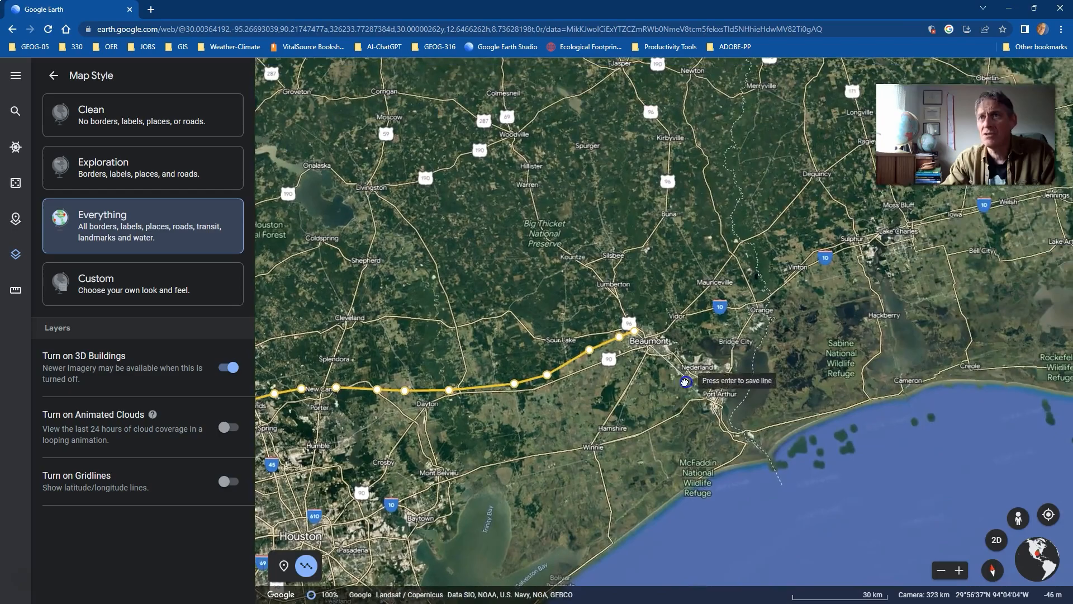
{"action": "left_click", "coordinate": [762, 277]}
{"action": "left_click", "coordinate": [821, 241]}
{"action": "left_click", "coordinate": [881, 220]}
{"action": "left_click_drag", "start_coordinate": [941, 216], "coordinate": [463, 315]}
{"action": "left_click", "coordinate": [456, 285]}
{"action": "left_click", "coordinate": [491, 232]}
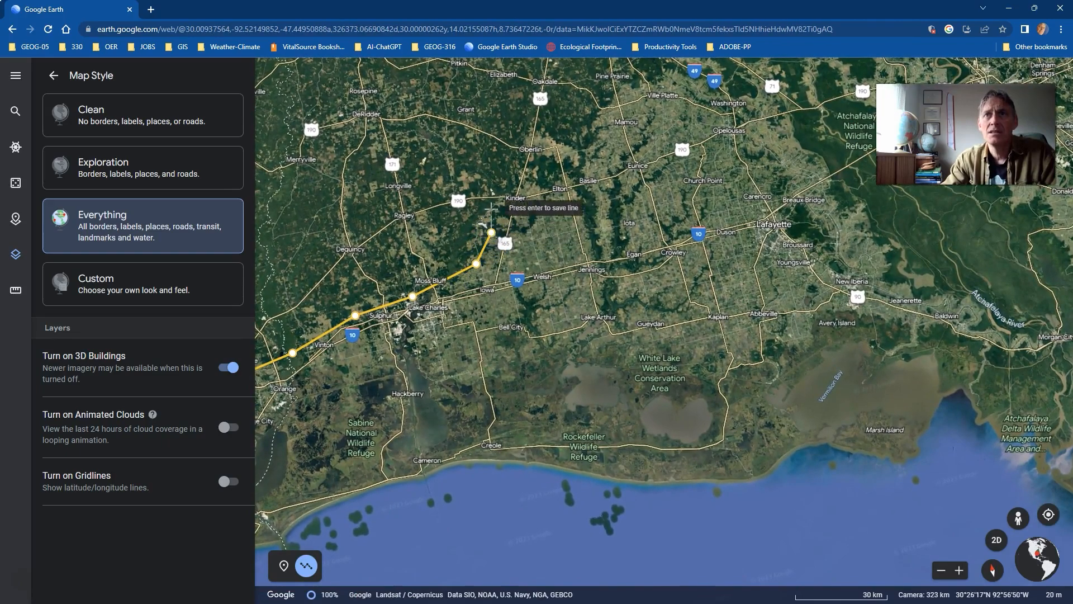
Continue the line northeast past Kinder and Oberlin, then over Ville Platte to just east of Washington, Louisiana.
{"action": "left_click", "coordinate": [503, 204]}
{"action": "left_click", "coordinate": [531, 186]}
{"action": "left_click", "coordinate": [550, 161]}
{"action": "left_click", "coordinate": [564, 148]}
{"action": "left_click", "coordinate": [583, 128]}
{"action": "left_click", "coordinate": [631, 87]}
{"action": "left_click", "coordinate": [676, 77]}
{"action": "left_click", "coordinate": [727, 86]}
{"action": "left_click", "coordinate": [763, 93]}
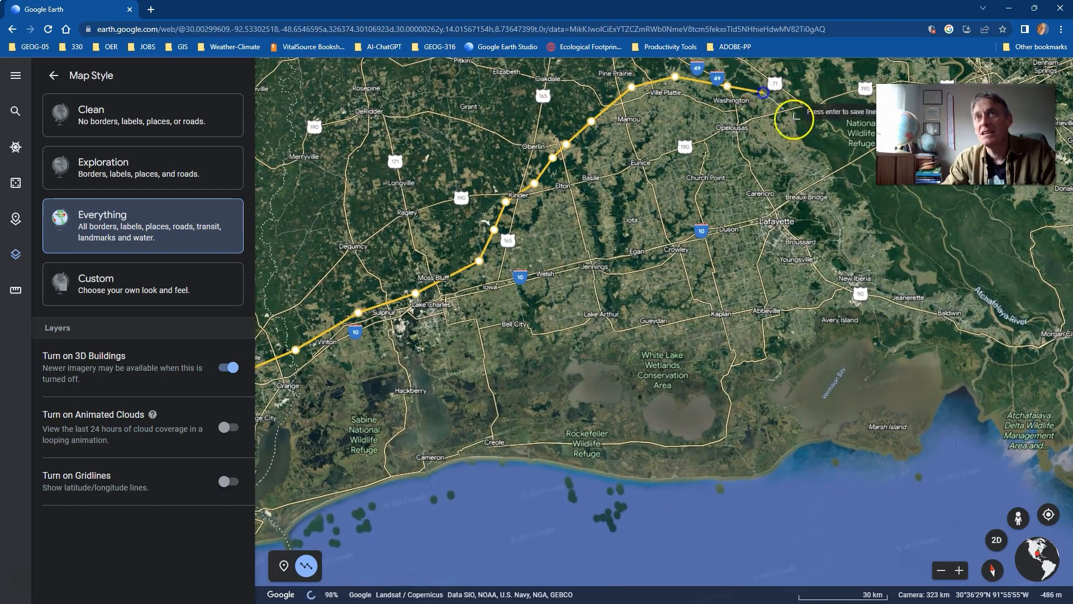
Bring the line southeast past Breaux Bridge and Baldwin to the Louisiana coast beside the Atchafalaya Delta.
{"action": "left_click", "coordinate": [795, 130]}
{"action": "left_click", "coordinate": [809, 150]}
{"action": "left_click", "coordinate": [858, 199]}
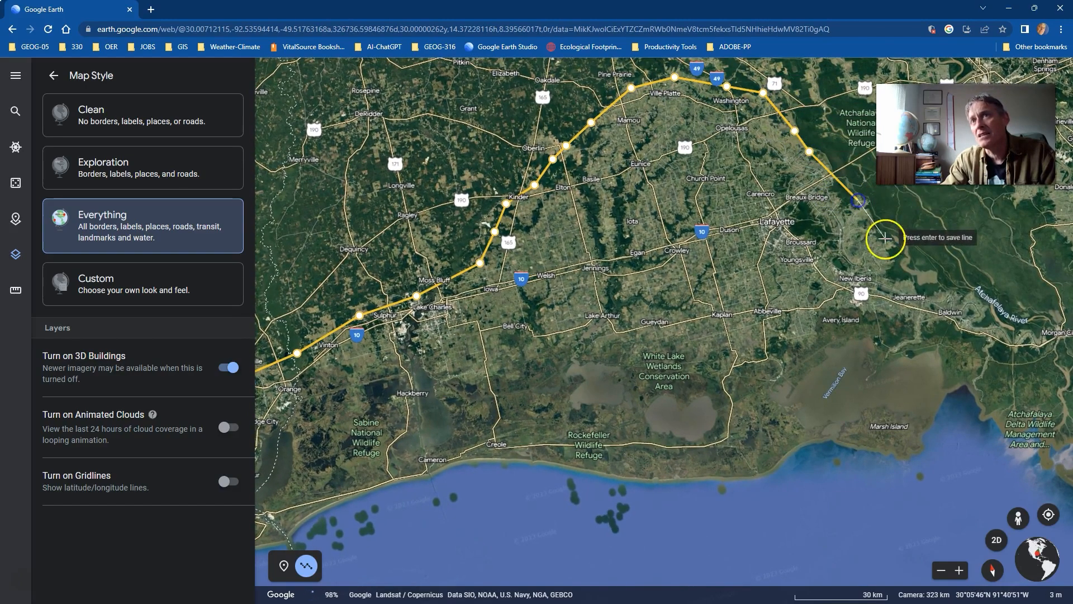
{"action": "left_click", "coordinate": [894, 248]}
{"action": "left_click", "coordinate": [943, 334]}
{"action": "left_click", "coordinate": [977, 362]}
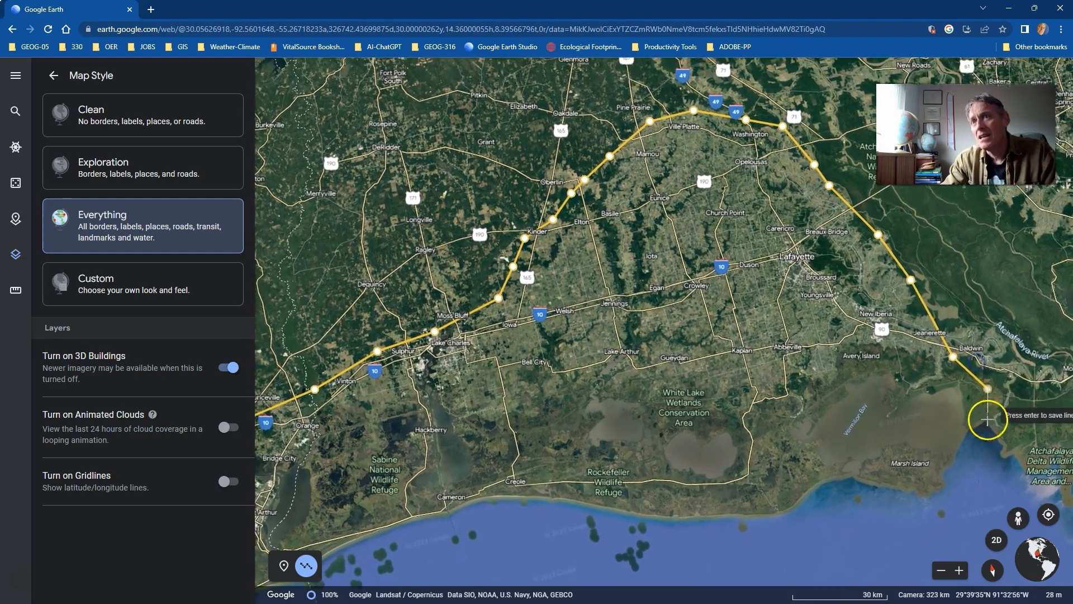
{"action": "left_click", "coordinate": [994, 428]}
Extend the line south from the Louisiana coast across the shallow water to the edge of the continental shelf.
{"action": "left_click_drag", "start_coordinate": [981, 454], "coordinate": [915, 260]}
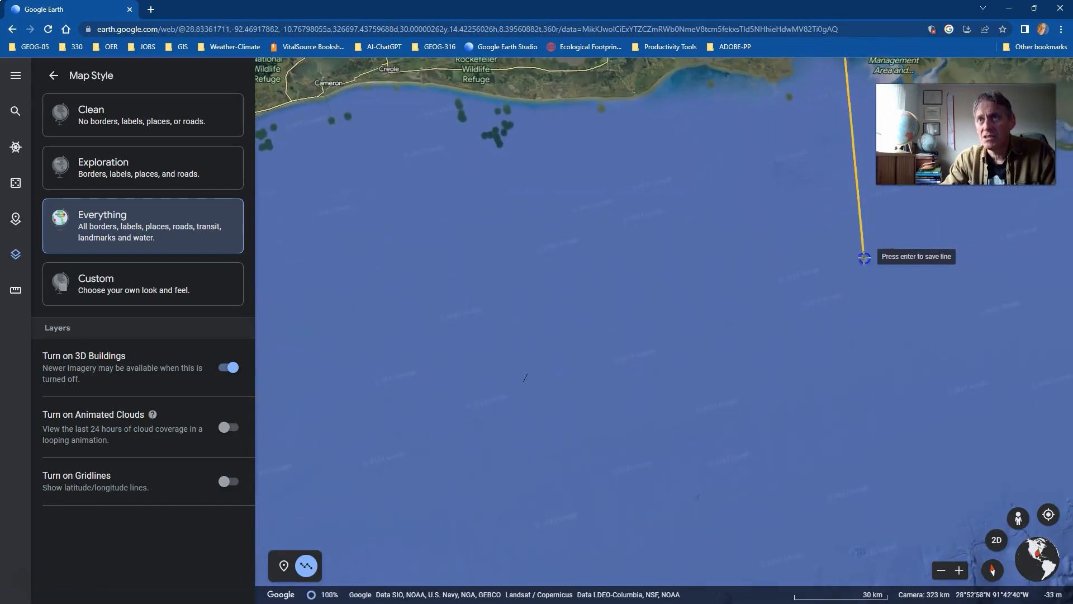
{"action": "left_click", "coordinate": [864, 258]}
{"action": "left_click", "coordinate": [865, 368]}
{"action": "scroll", "coordinate": [865, 369], "scroll_direction": "down", "scroll_amount": 3}
{"action": "left_click", "coordinate": [872, 422]}
{"action": "left_click", "coordinate": [877, 446]}
Trace the line west-southwest along the continental shelf edge off the Louisiana and Texas coast.
{"action": "left_click", "coordinate": [821, 466]}
{"action": "left_click", "coordinate": [782, 471]}
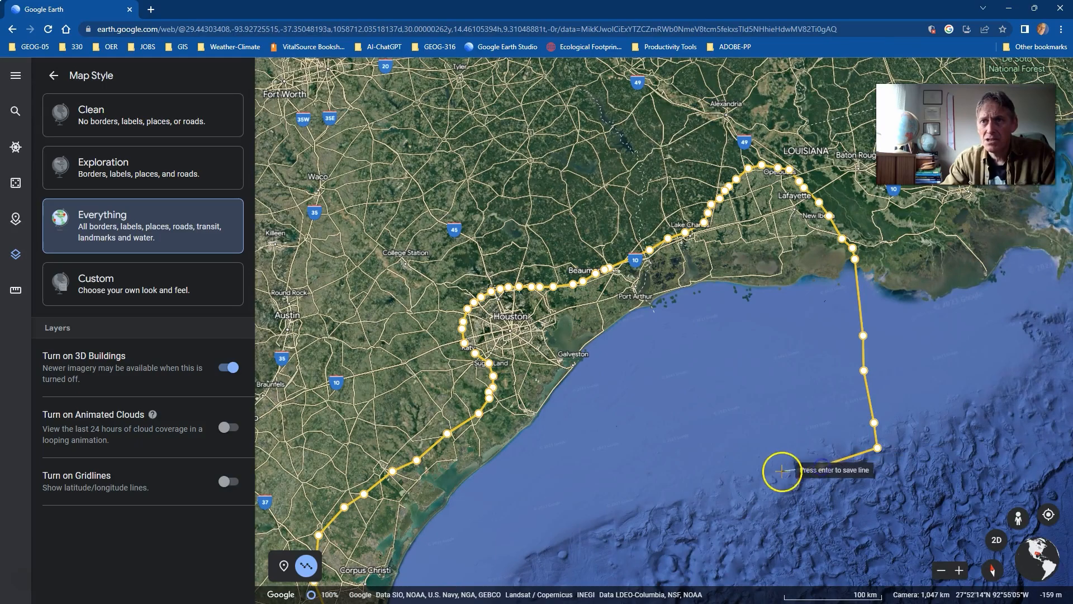
{"action": "left_click", "coordinate": [719, 487]}
{"action": "left_click", "coordinate": [661, 507]}
{"action": "middle_click_drag", "start_coordinate": [613, 523], "coordinate": [642, 533]}
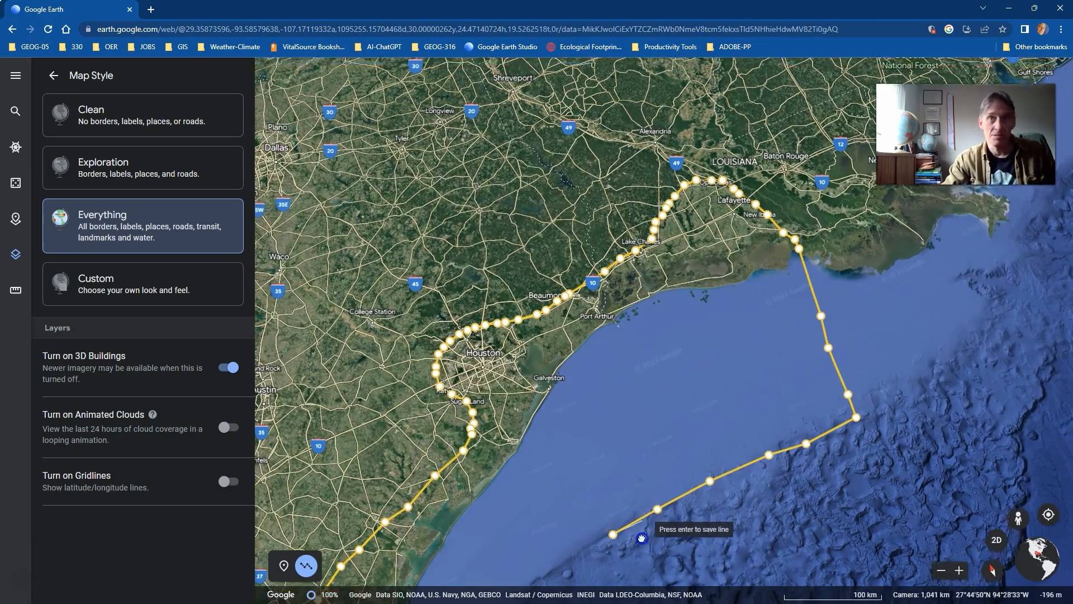
Continue the line along the shelf edge, bending it southwest to a point offshore east of Corpus Christi.
{"action": "left_click_drag", "start_coordinate": [642, 532], "coordinate": [641, 556]}
{"action": "left_click_drag", "start_coordinate": [635, 463], "coordinate": [688, 118]}
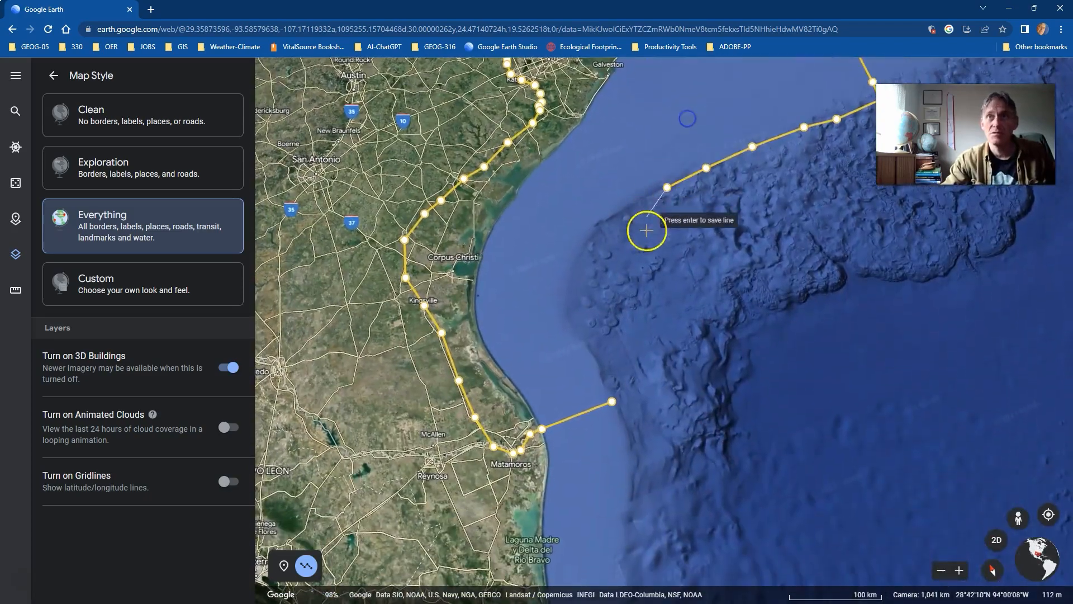
{"action": "left_click", "coordinate": [649, 195]}
{"action": "left_click", "coordinate": [628, 206]}
{"action": "left_click", "coordinate": [610, 216]}
{"action": "left_click", "coordinate": [593, 227]}
{"action": "left_click", "coordinate": [585, 244]}
{"action": "left_click", "coordinate": [575, 256]}
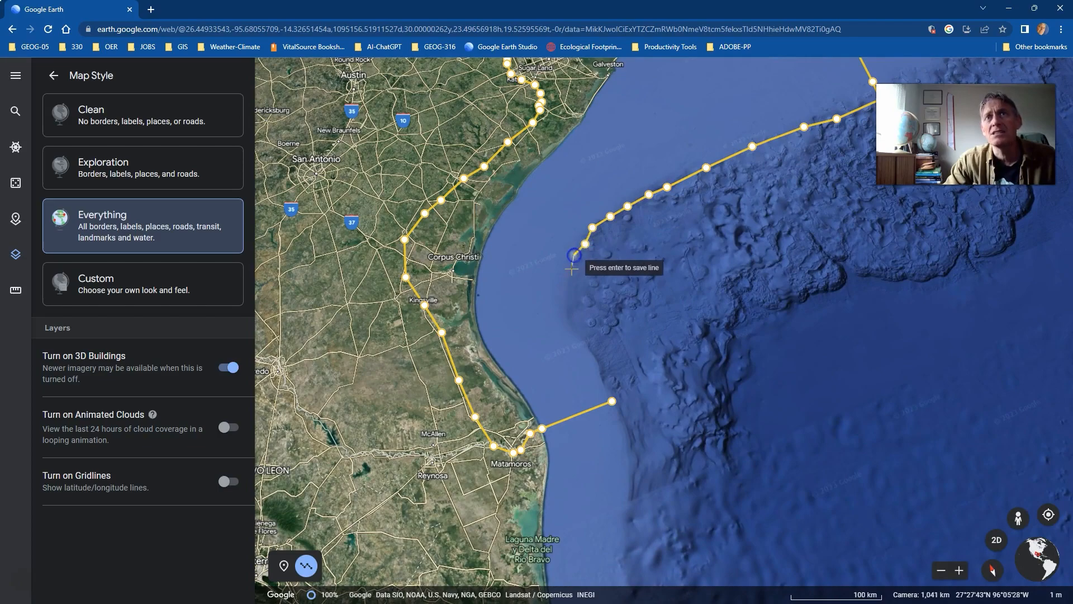
Follow the shelf edge south with closely spaced points, from east of Corpus Christi to east of Kingsville.
{"action": "left_click", "coordinate": [570, 271]}
{"action": "left_click", "coordinate": [569, 284]}
{"action": "left_click", "coordinate": [568, 303]}
{"action": "left_click", "coordinate": [571, 317]}
{"action": "left_click", "coordinate": [575, 329]}
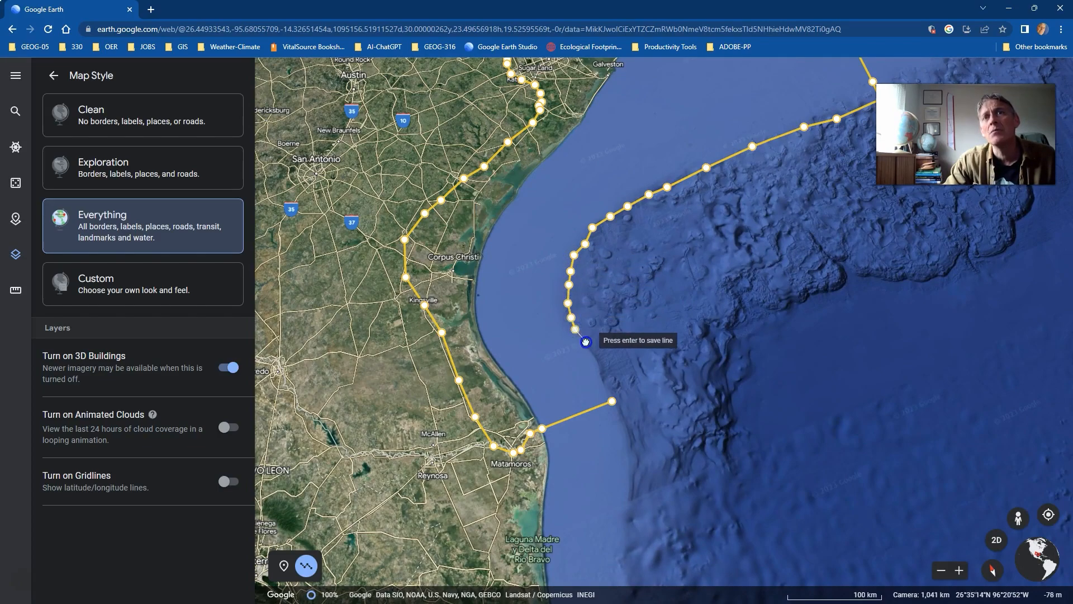
Trace the last stretch of shelf edge southeast and close the shape at its starting point east of Matamoros.
{"action": "left_click", "coordinate": [586, 341]}
{"action": "left_click", "coordinate": [596, 363]}
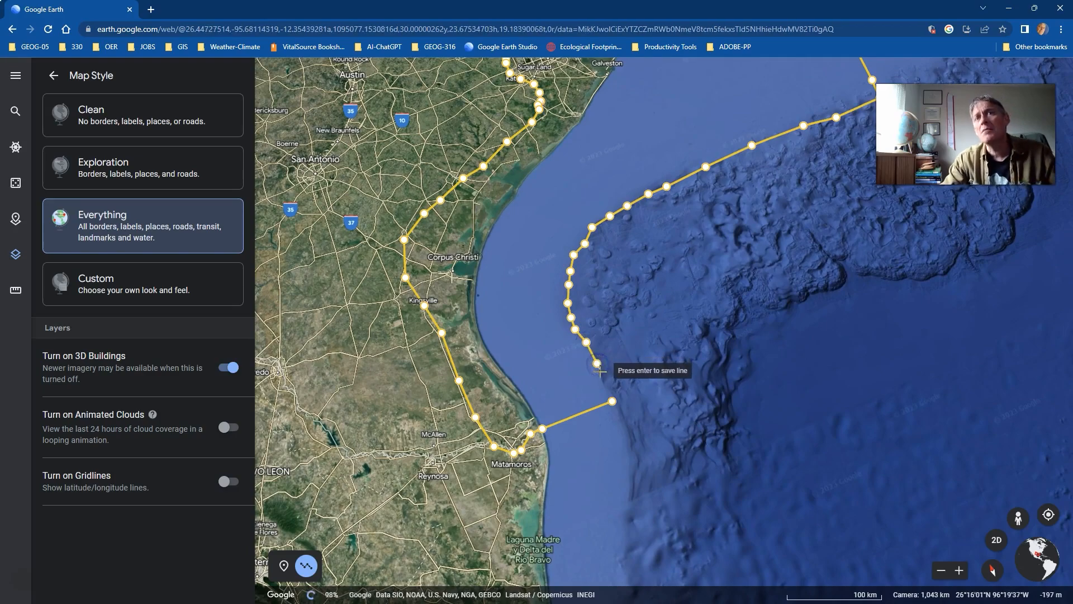
{"action": "left_click", "coordinate": [601, 372]}
{"action": "left_click", "coordinate": [603, 379]}
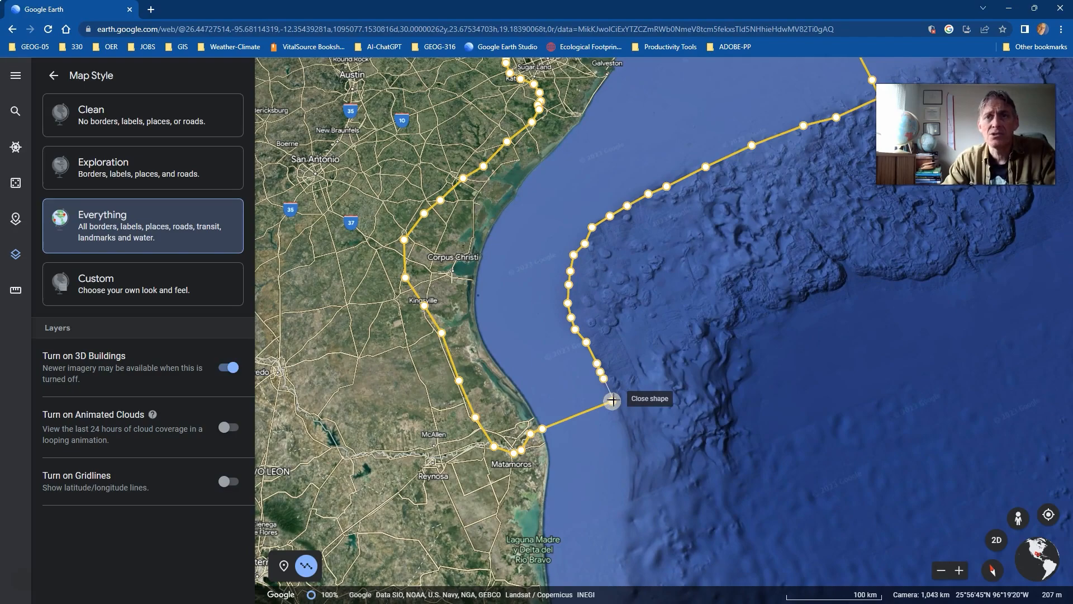
{"action": "left_click", "coordinate": [613, 400]}
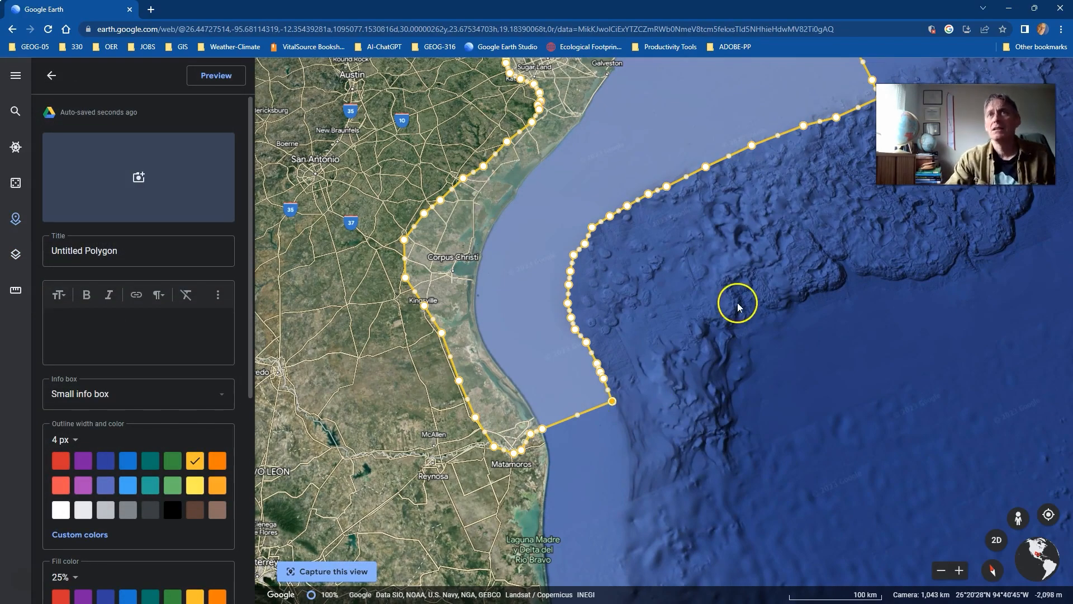
Set the polygon's fill opacity to 100%.
{"action": "left_click_drag", "start_coordinate": [750, 294], "coordinate": [742, 469]}
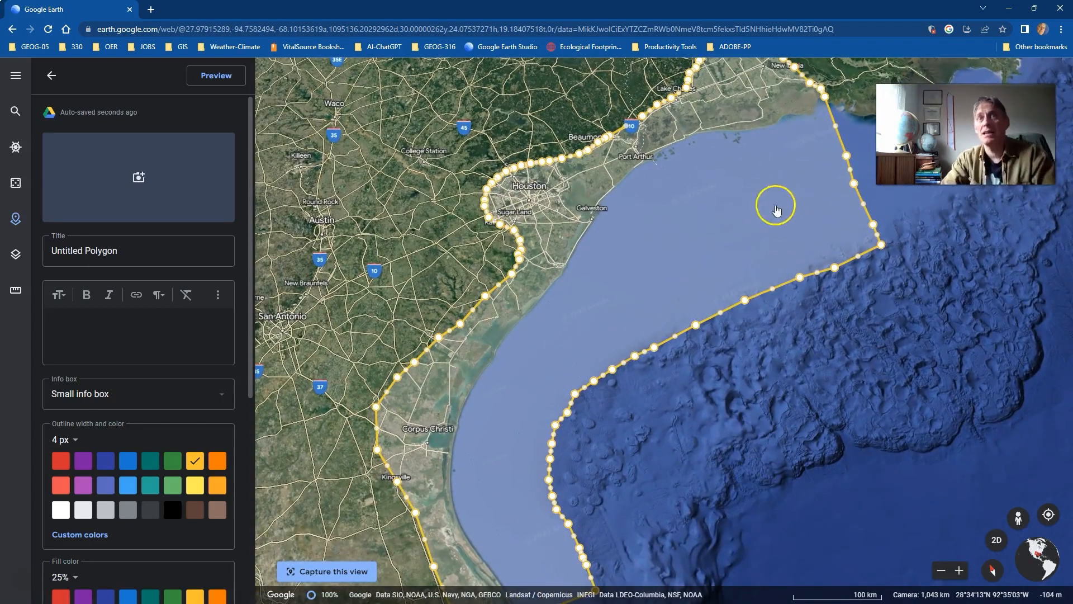
{"action": "scroll", "coordinate": [122, 527], "scroll_direction": "down", "scroll_amount": 1}
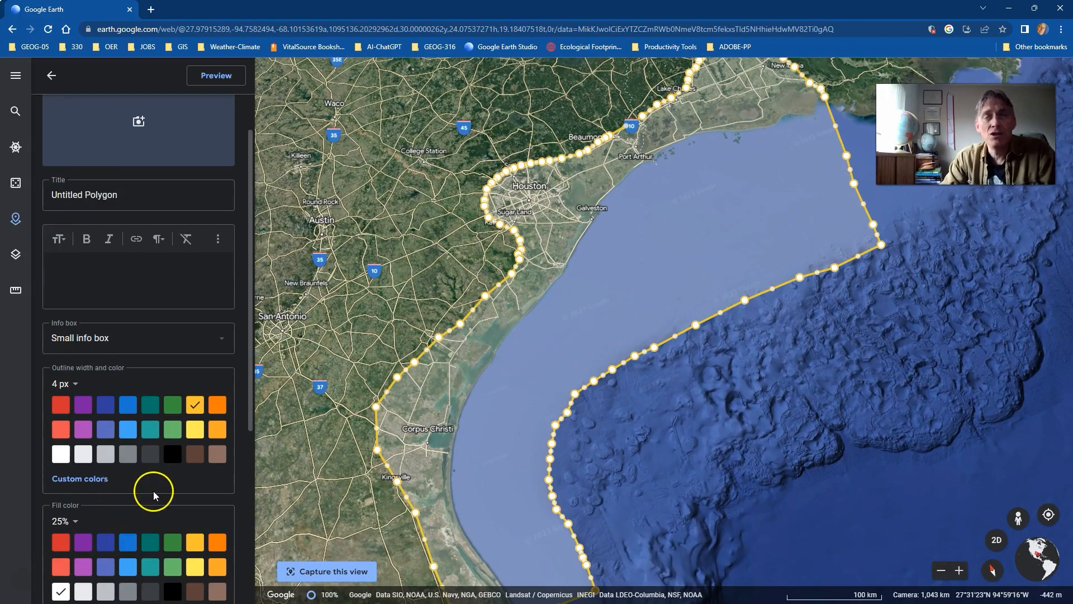
{"action": "scroll", "coordinate": [153, 491], "scroll_direction": "down", "scroll_amount": 1}
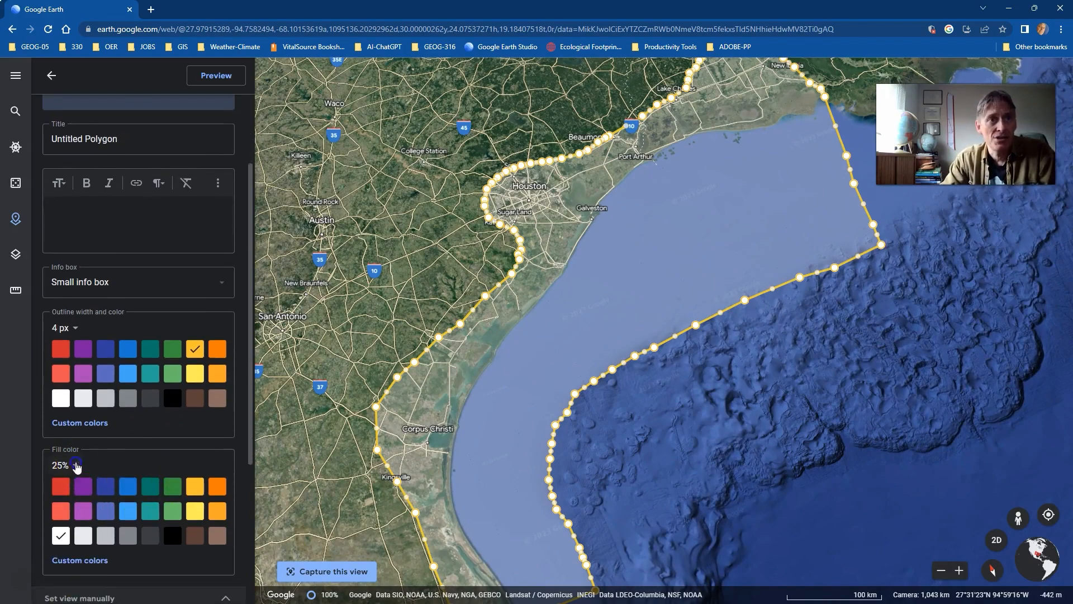
{"action": "left_click", "coordinate": [76, 466]}
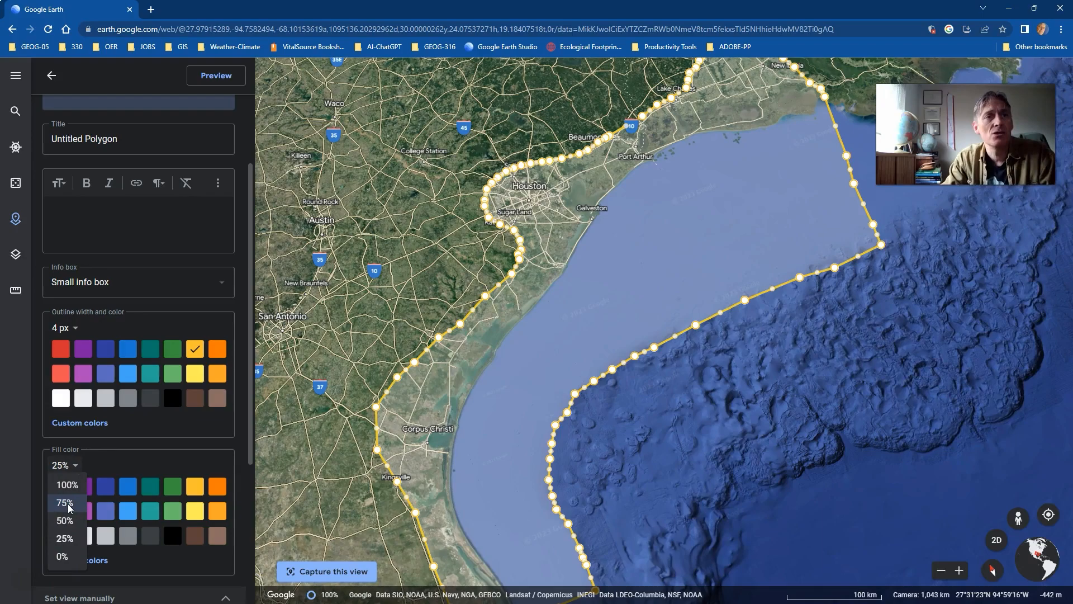
{"action": "left_click", "coordinate": [68, 485]}
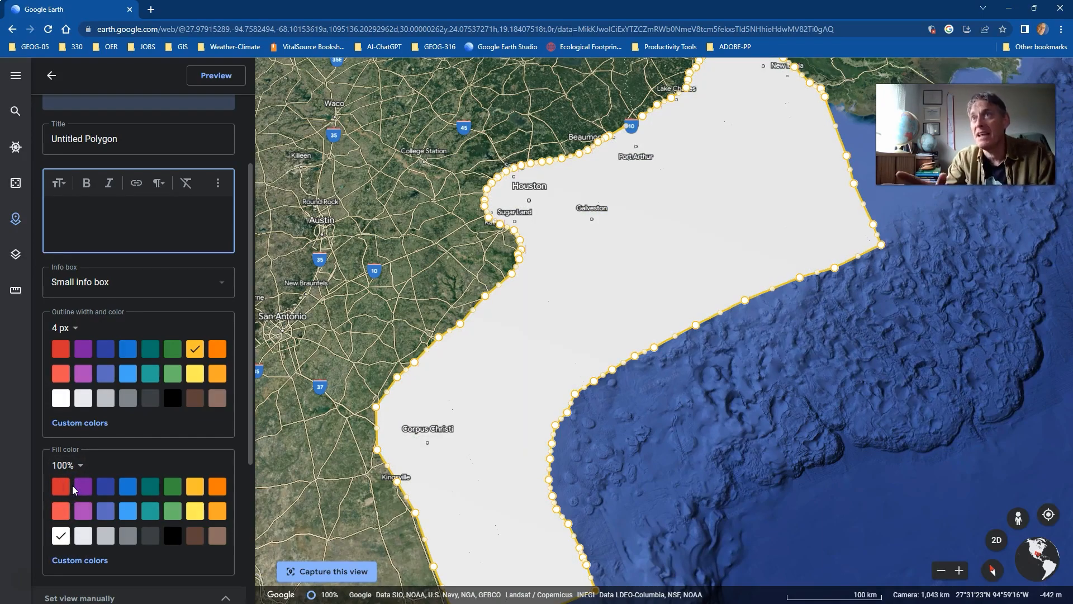
Give the polygon a light red fill at 25% opacity.
{"action": "left_click", "coordinate": [78, 468]}
{"action": "left_click", "coordinate": [62, 556]}
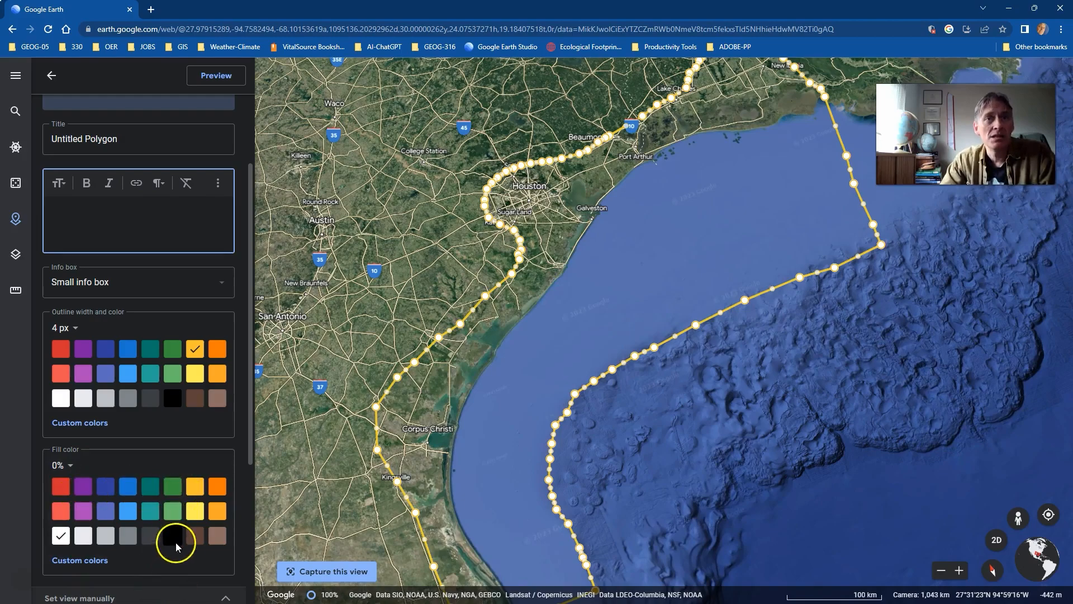
{"action": "left_click", "coordinate": [61, 512]}
{"action": "left_click", "coordinate": [62, 465]}
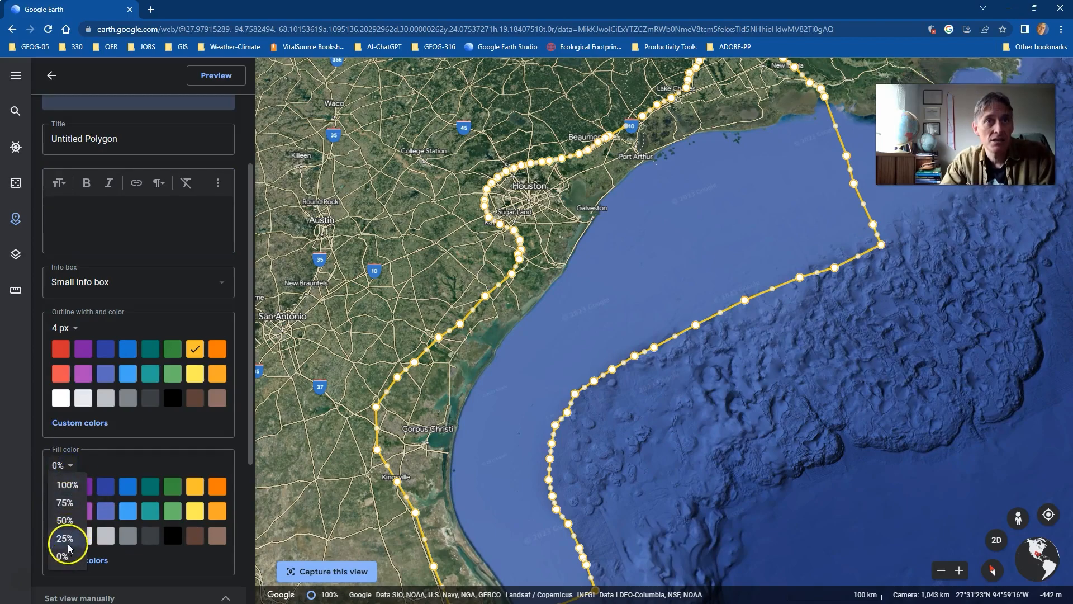
{"action": "left_click", "coordinate": [65, 540]}
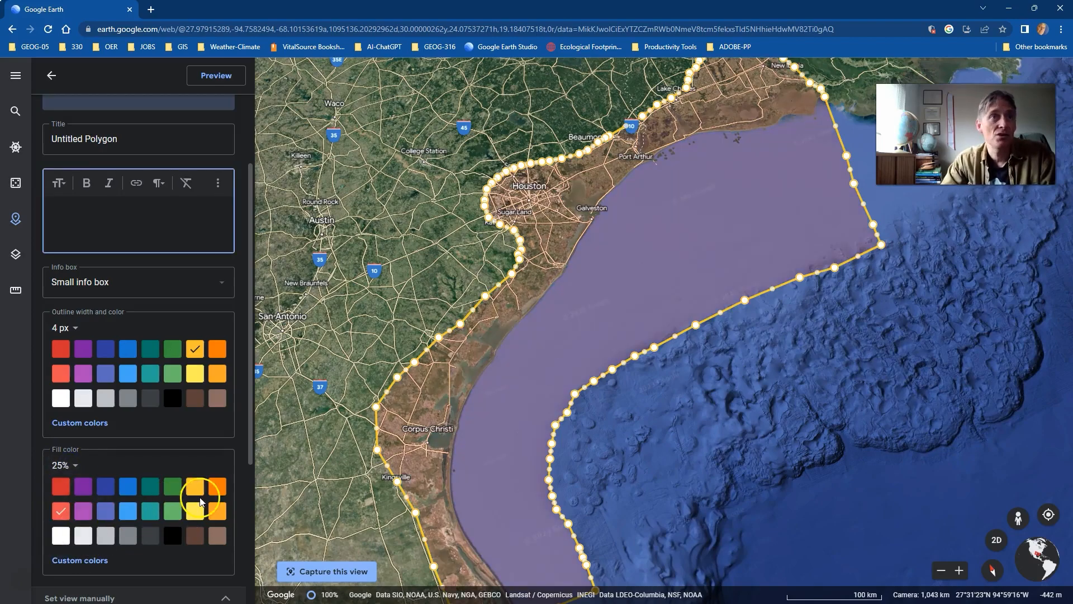
Set the polygon's outline to red with a width of 8 px.
{"action": "left_click", "coordinate": [61, 349]}
{"action": "left_click", "coordinate": [77, 328]}
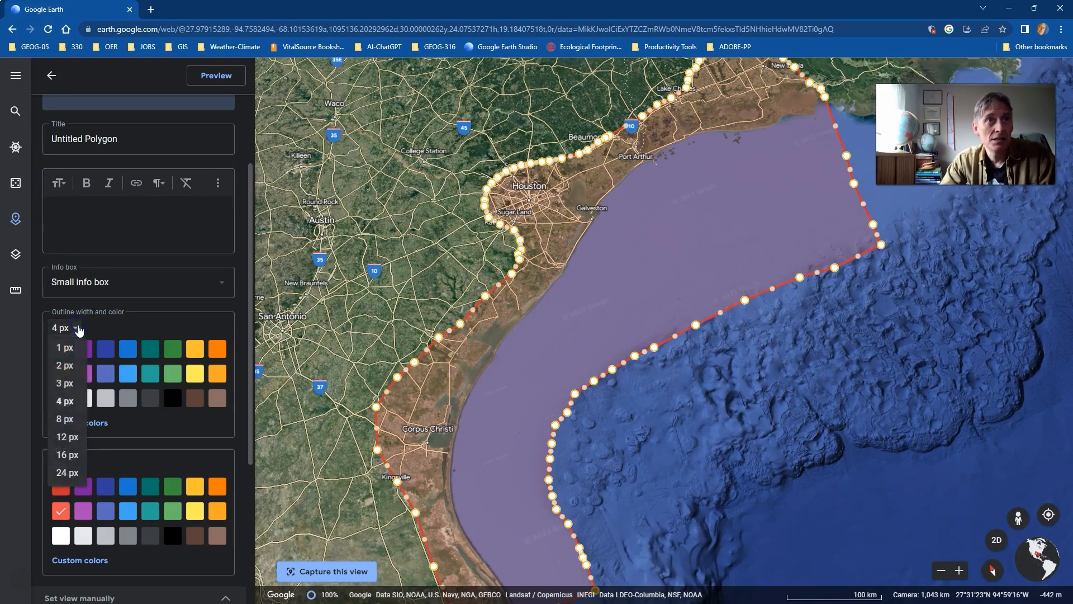
{"action": "left_click", "coordinate": [66, 416]}
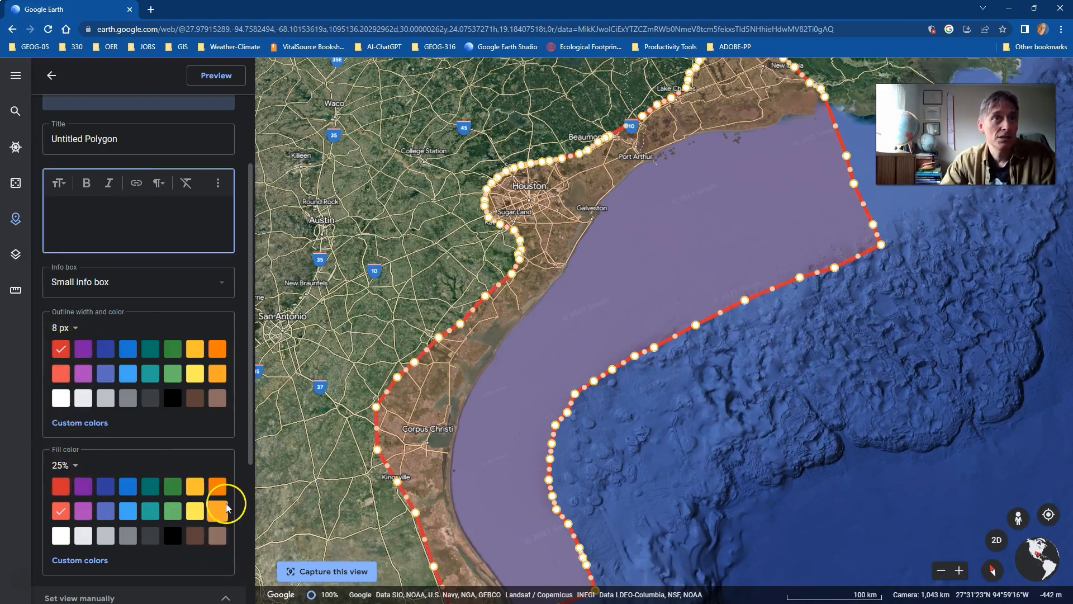
Frame the whole polygon from above with north up, from Texas to the Gulf of Mexico, and capture this view for the feature.
{"action": "scroll", "coordinate": [537, 312], "scroll_direction": "down", "scroll_amount": 5}
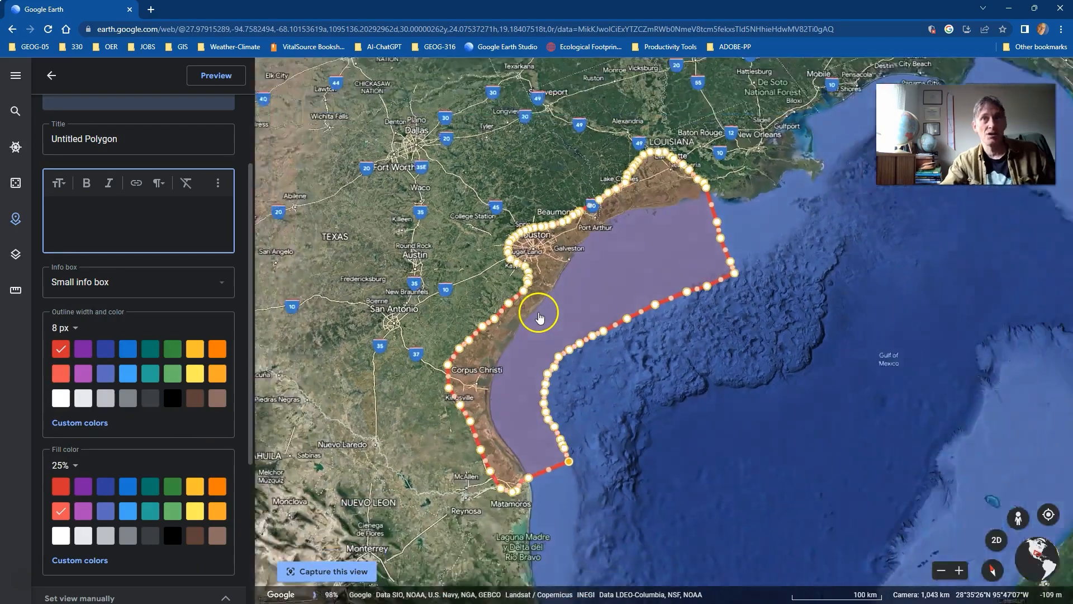
{"action": "middle_click_drag", "start_coordinate": [705, 339], "coordinate": [579, 469]}
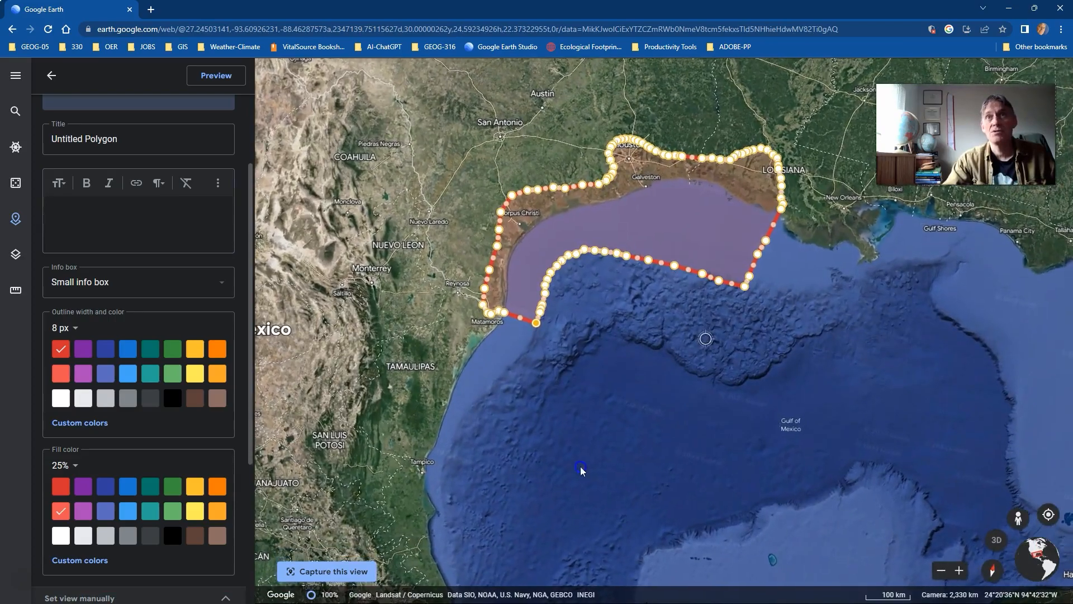
{"action": "left_click_drag", "start_coordinate": [703, 340], "coordinate": [832, 460]}
{"action": "middle_click_drag", "start_coordinate": [900, 362], "coordinate": [961, 481]}
{"action": "left_click_drag", "start_coordinate": [887, 498], "coordinate": [851, 426]}
{"action": "left_click", "coordinate": [321, 571]}
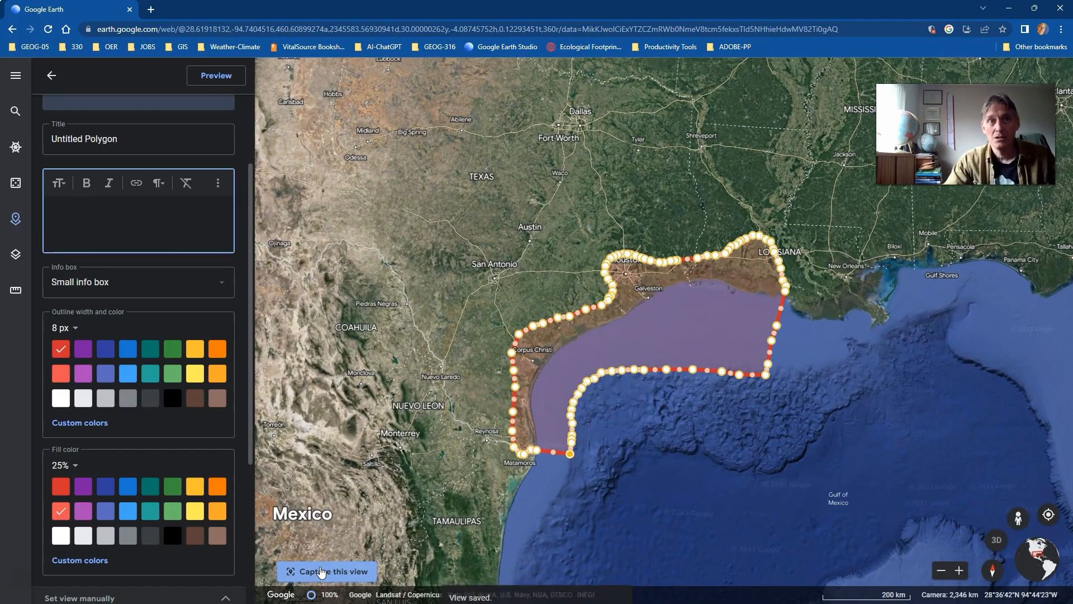
Replace the polygon's title with "Gulf Coast Oil and Gas Industy".
{"action": "left_click", "coordinate": [134, 151]}
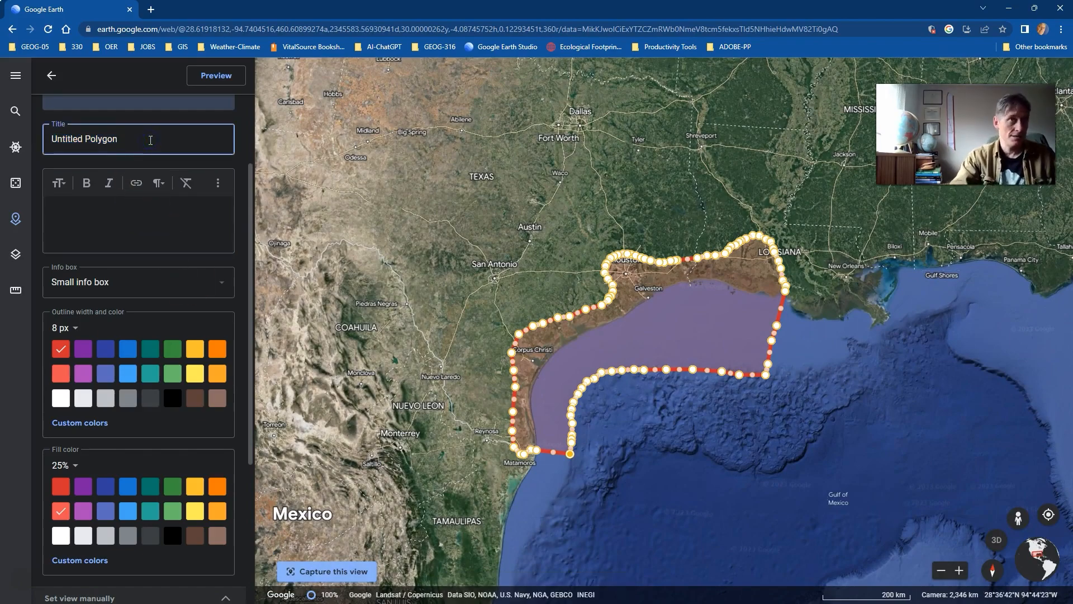
{"action": "left_click_drag", "start_coordinate": [146, 139], "coordinate": [39, 134]}
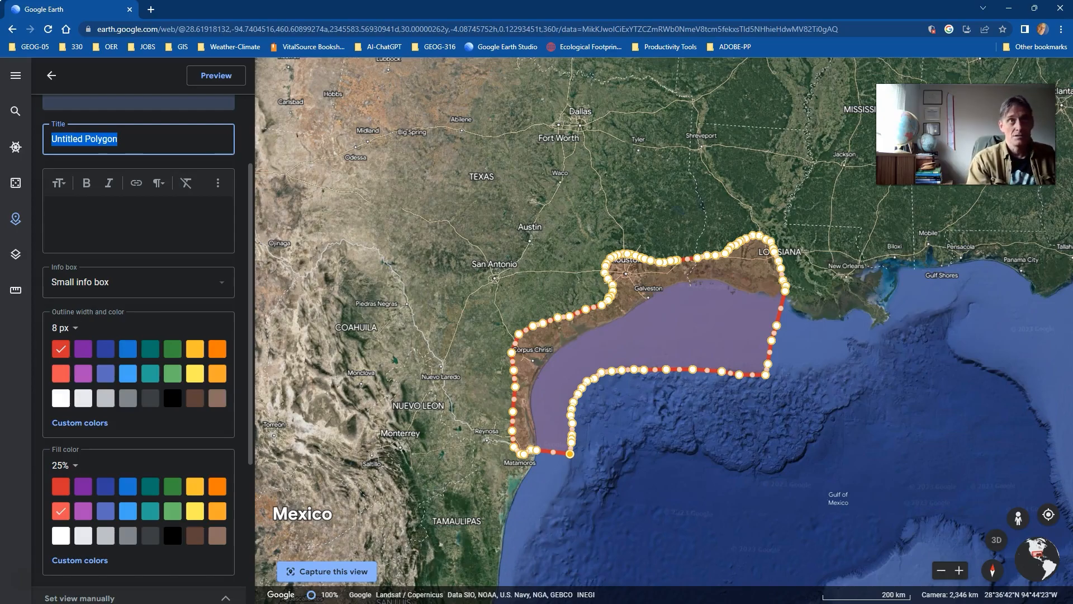
{"action": "type", "text": "G"}
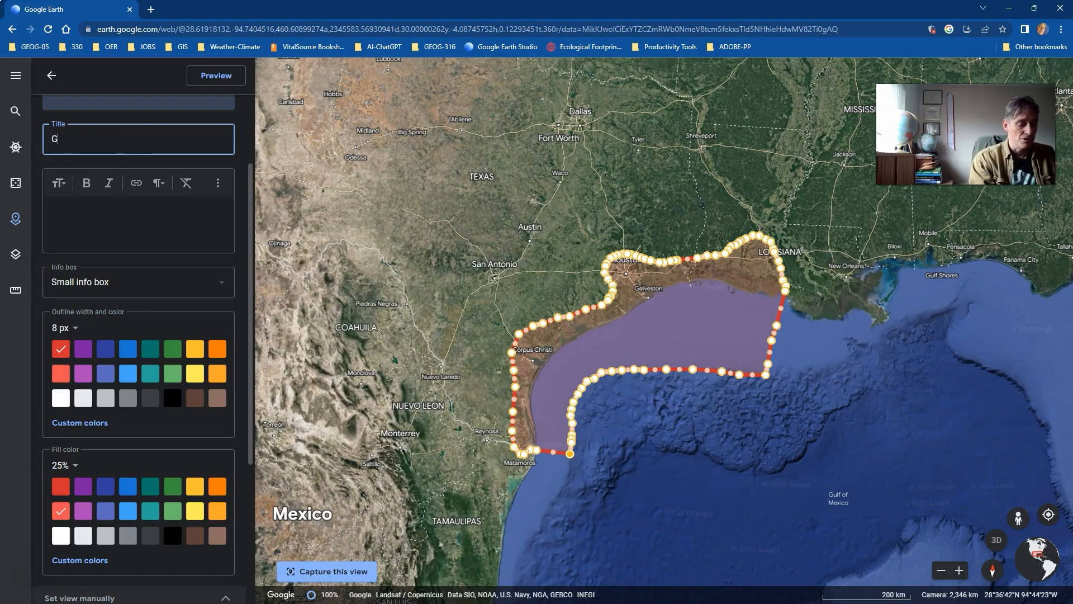
{"action": "type", "text": "ulf"}
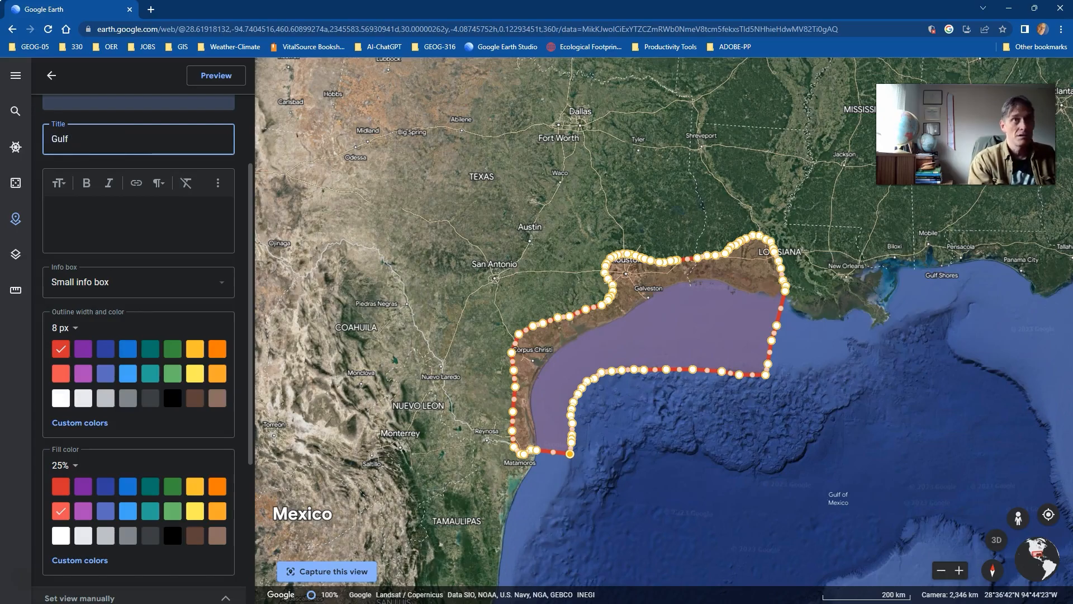
{"action": "type", "text": " Goast Oi"}
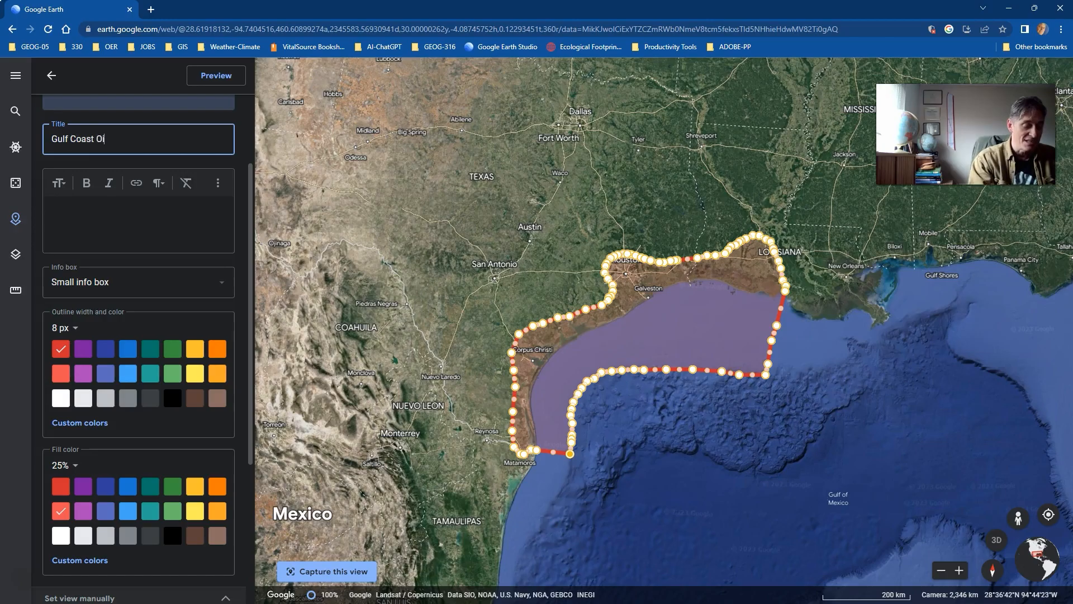
{"action": "type", "text": "l and Gas Indust"}
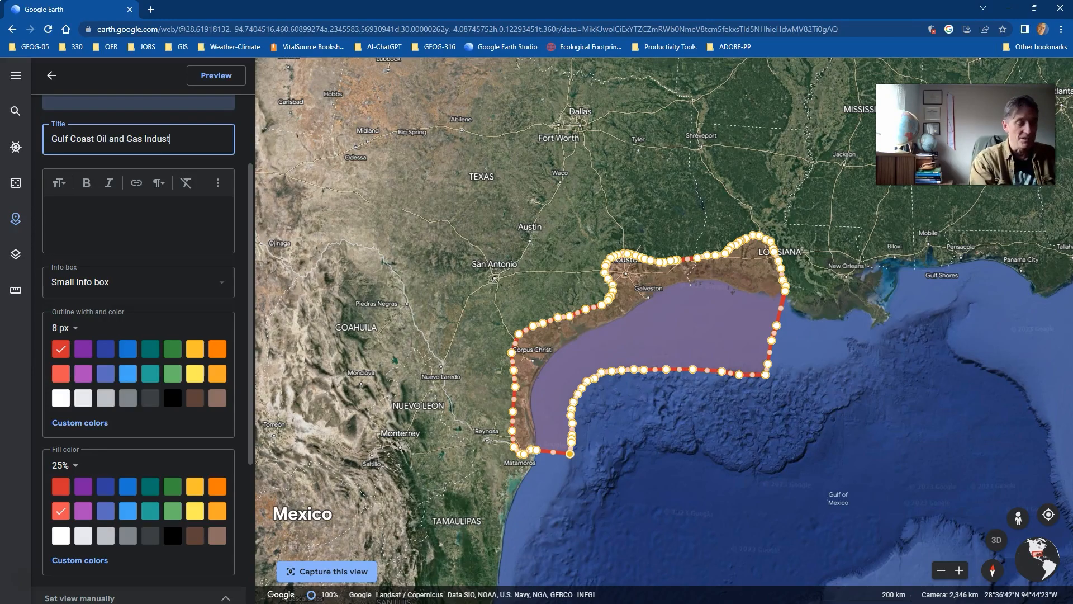
{"action": "type", "text": "y"}
{"action": "left_click", "coordinate": [182, 222]}
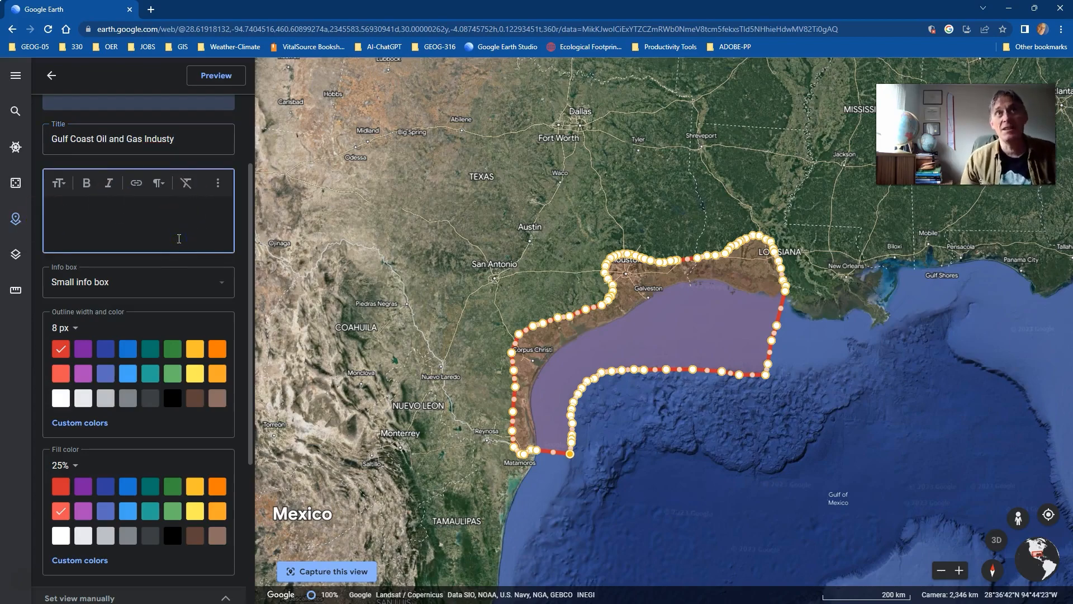
Preview the styled polygon and return to the VFT-EXAMPLE project's feature list.
{"action": "left_click", "coordinate": [226, 80]}
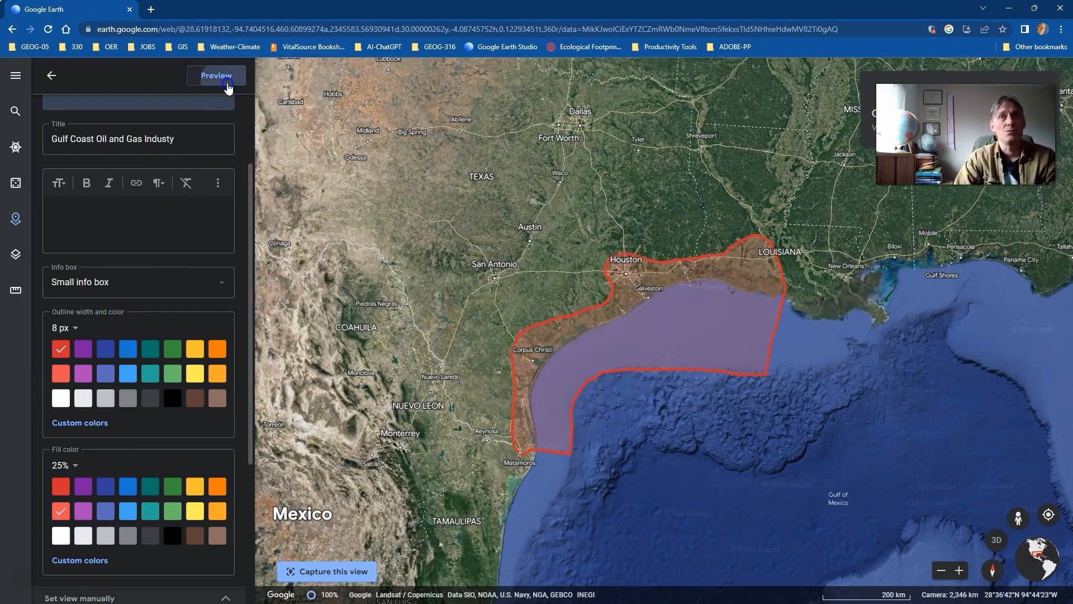
{"action": "left_click", "coordinate": [50, 75]}
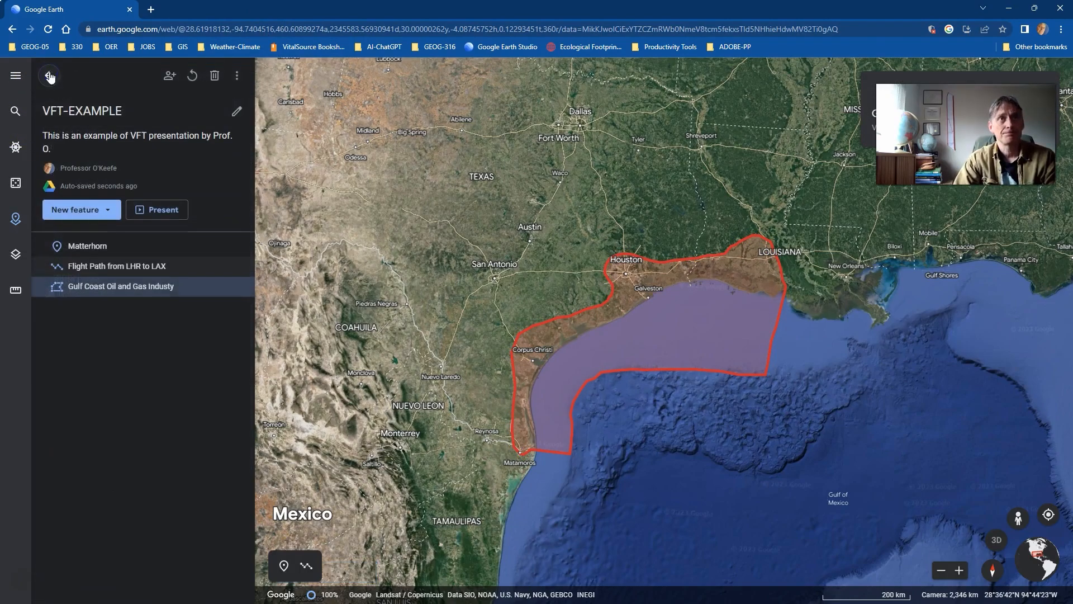
Present the VFT-EXAMPLE project and advance from the Matterhorn through the LHR to LAX flight path to the third feature.
{"action": "left_click", "coordinate": [134, 266]}
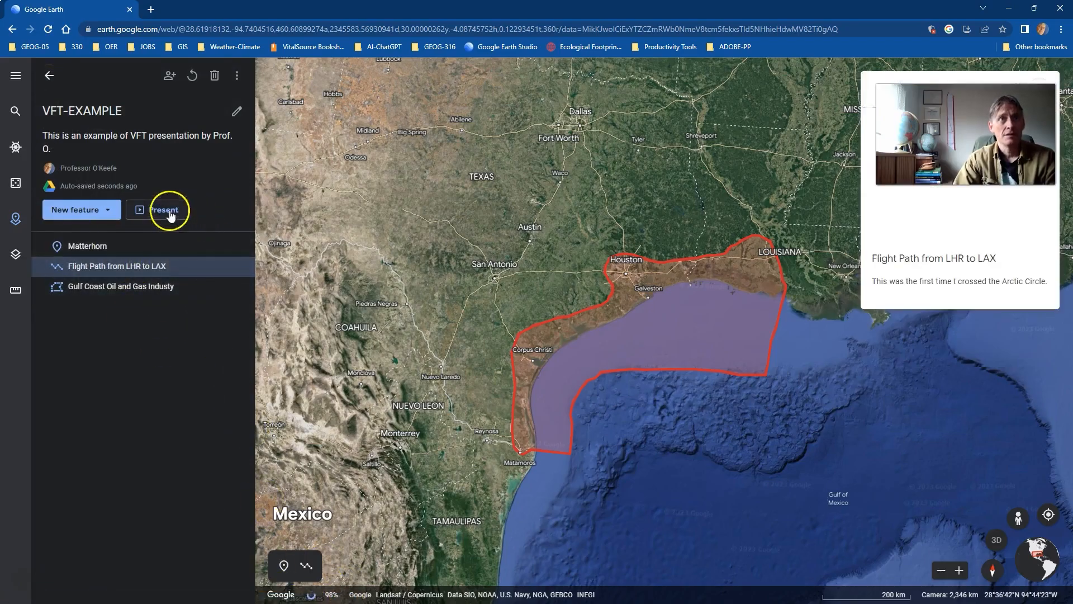
{"action": "left_click", "coordinate": [163, 209]}
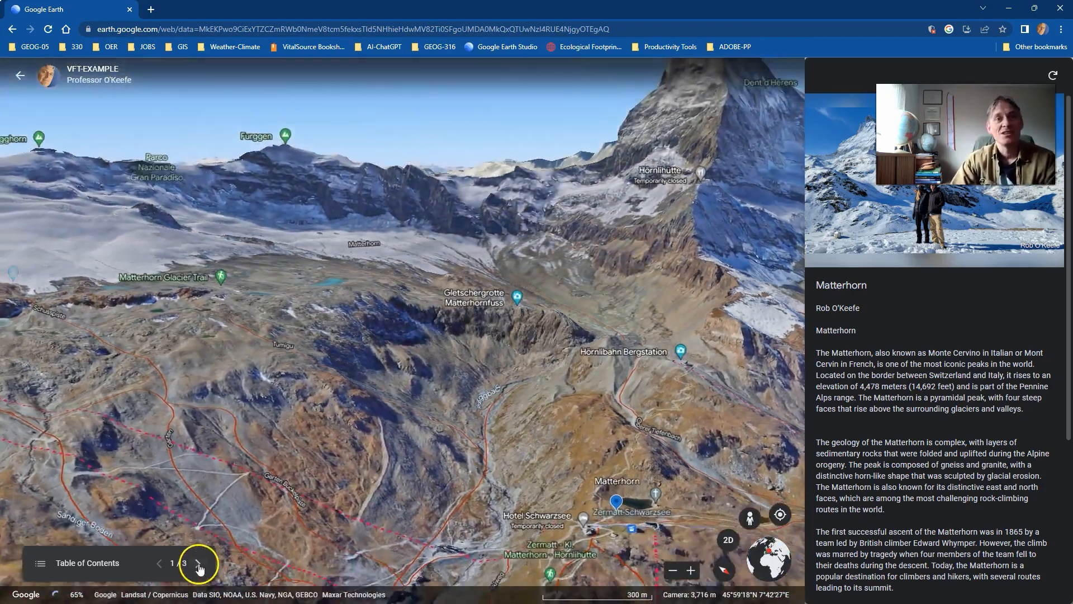
{"action": "left_click", "coordinate": [198, 563]}
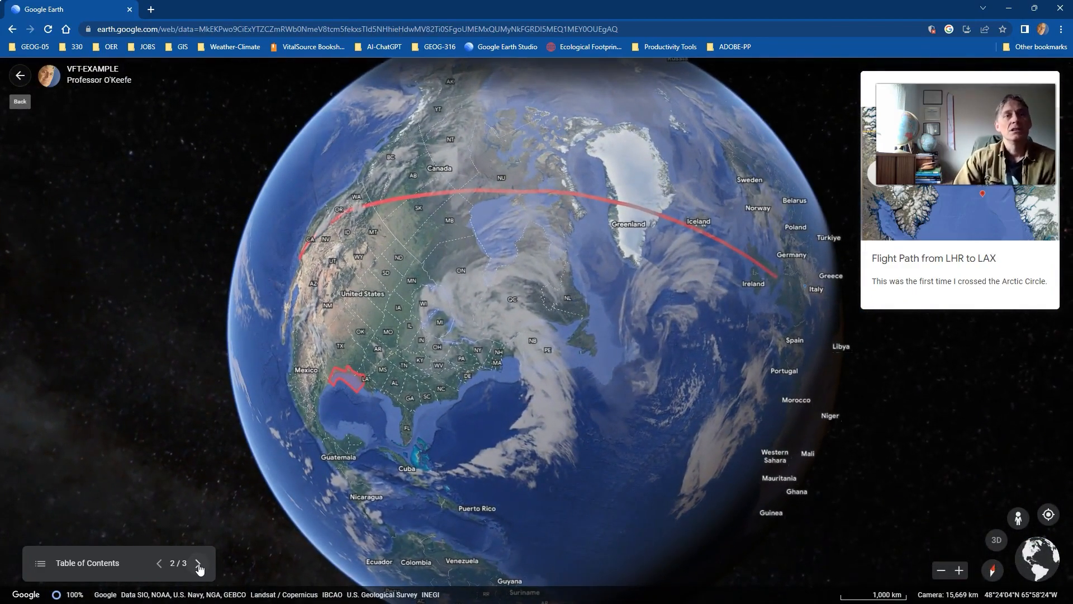
{"action": "left_click", "coordinate": [198, 563]}
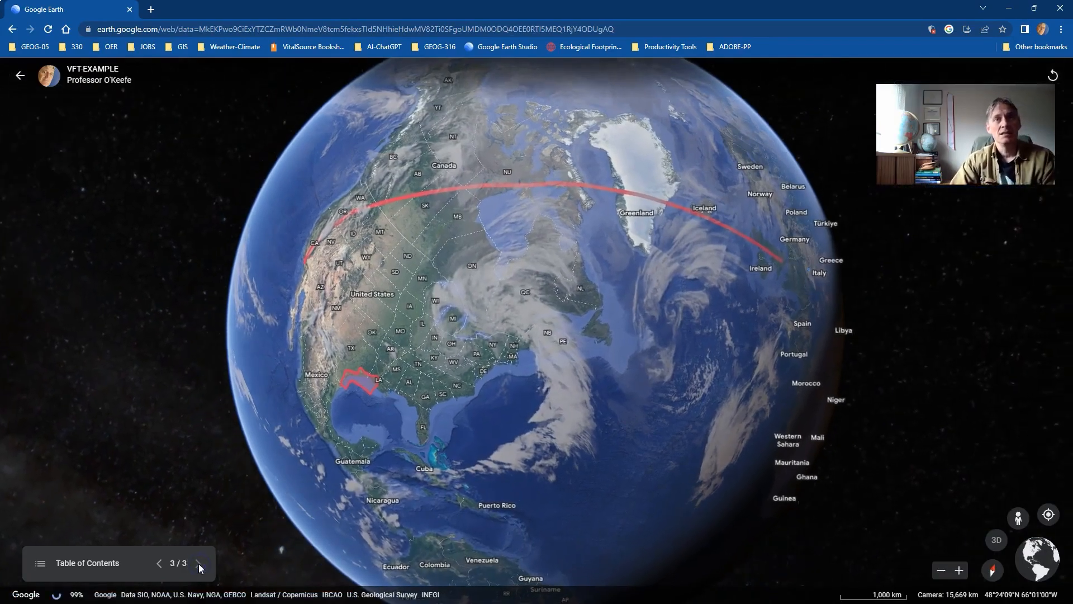